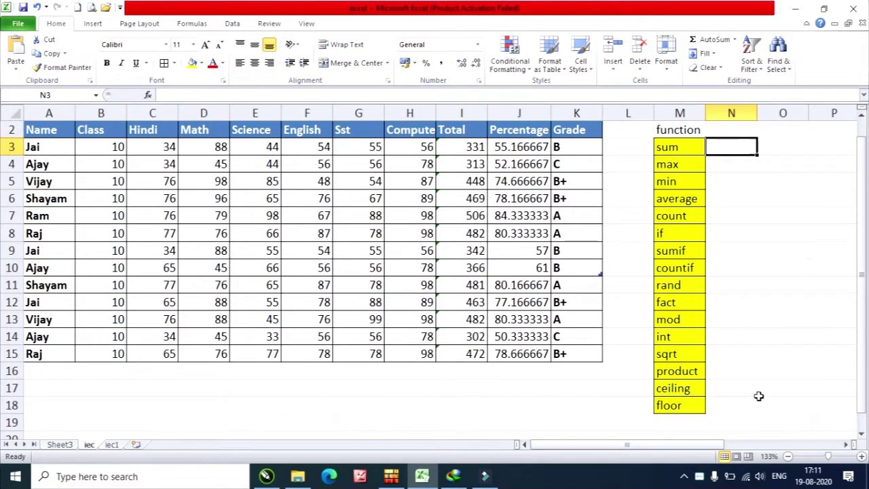
Enter the addition formula =C5+E6+D10+F11+G7 in cell C17 below the marks table
click(154, 391)
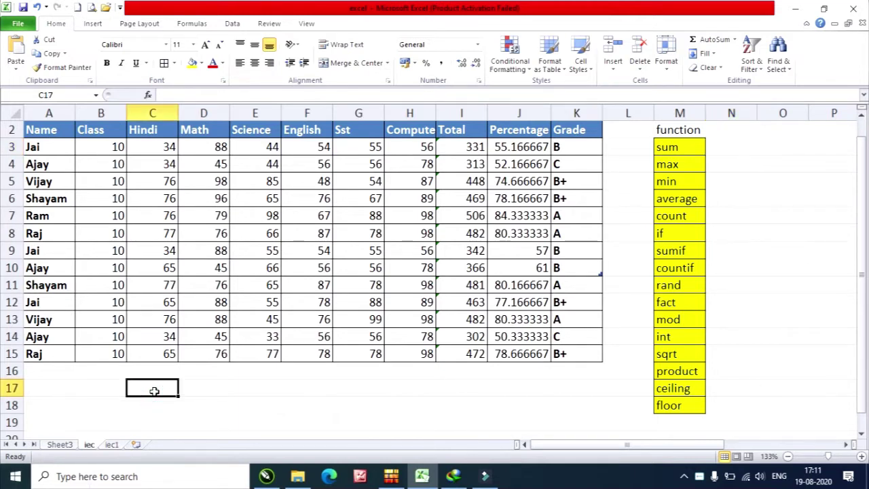
text(=)
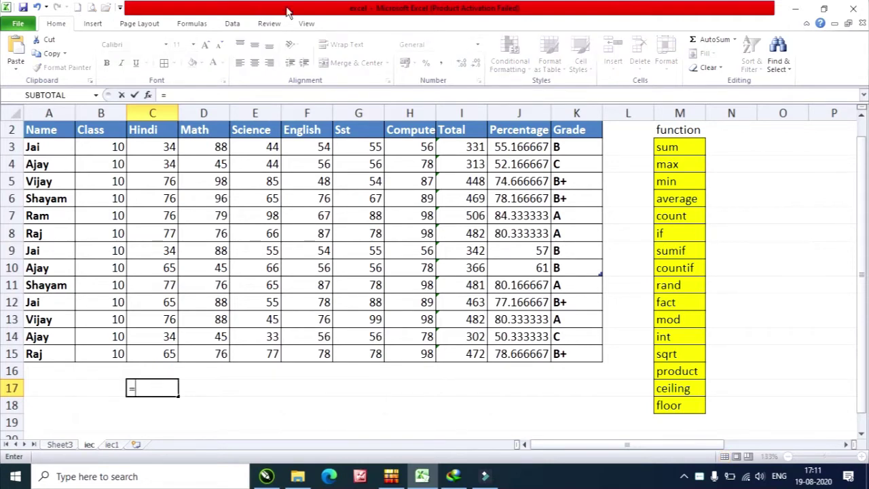
click(161, 181)
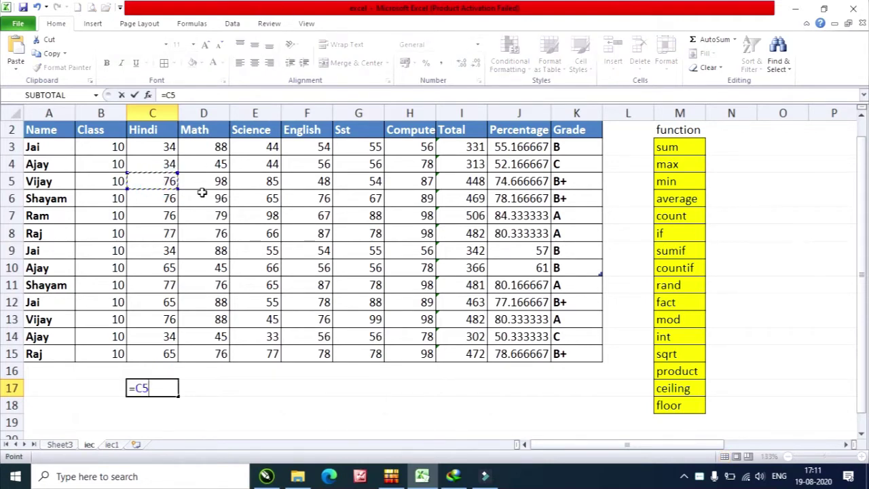
text(+)
click(244, 196)
text(+)
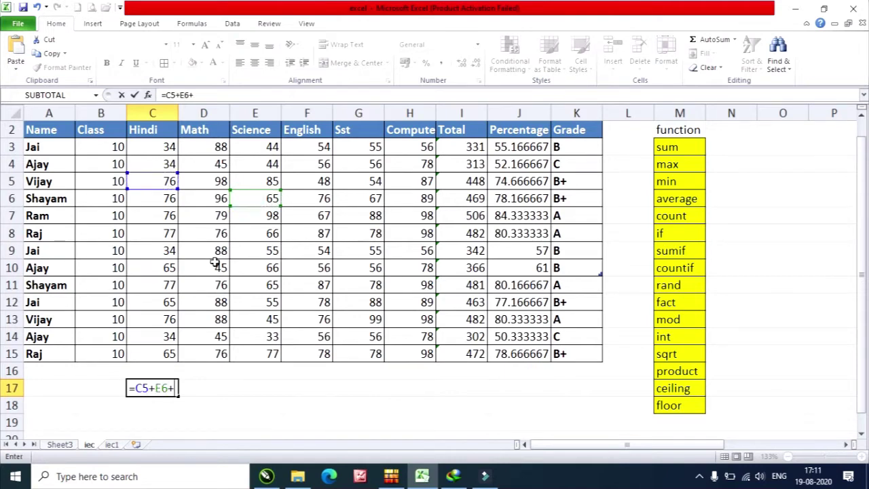
click(215, 264)
text(+)
click(292, 286)
text(+)
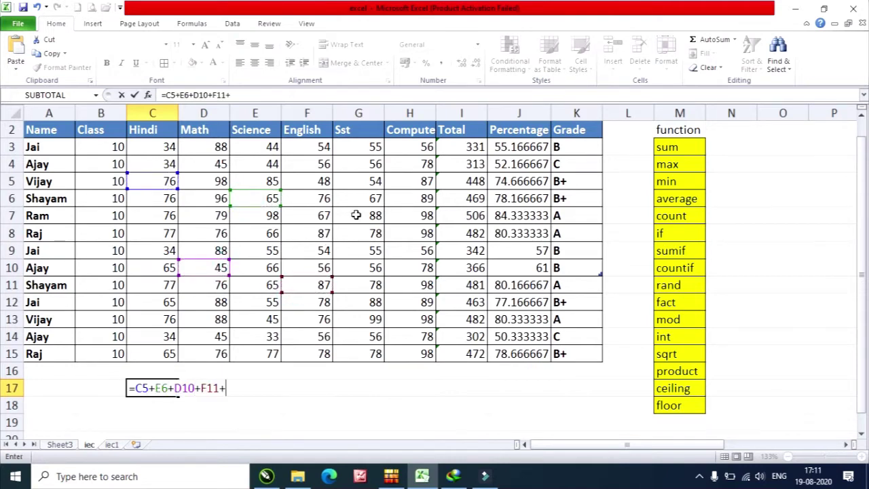
click(355, 214)
key(Return)
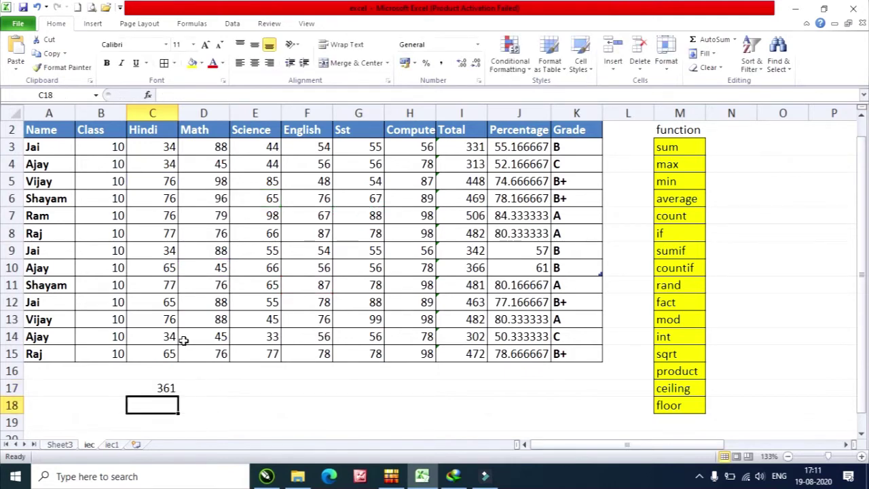
Enter the subtraction formula =E5-F10 in cell C18
text(=)
click(264, 182)
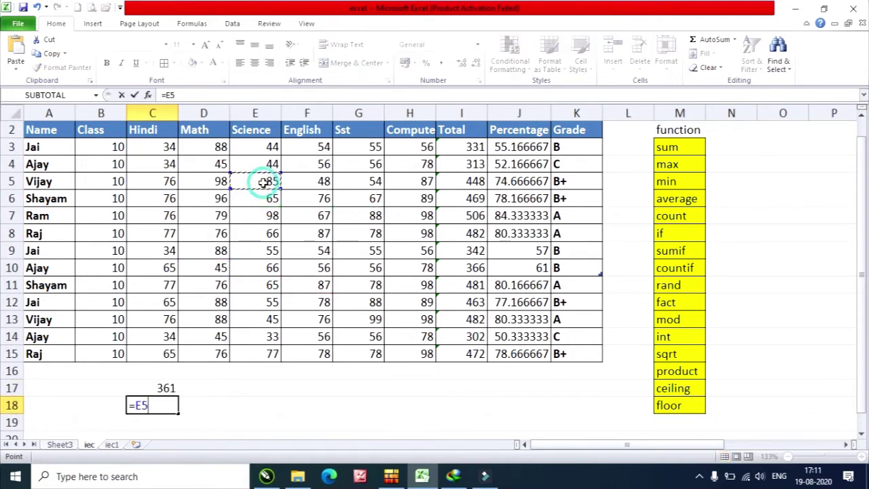
text(-)
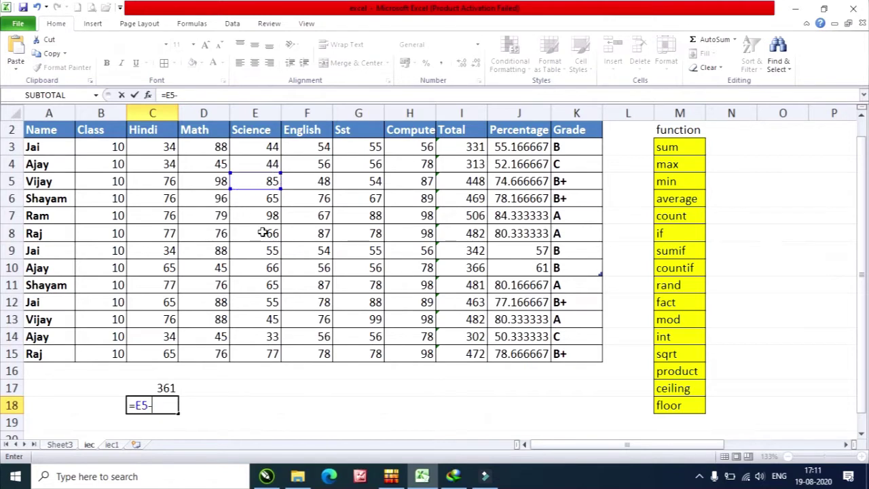
click(309, 272)
key(Return)
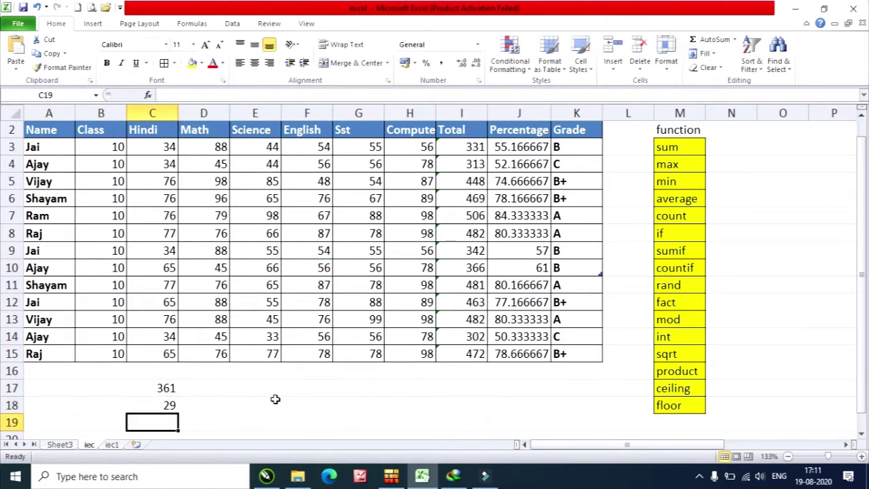
Enter the multiplication formula =F9*3 in cell F17
click(204, 388)
click(311, 392)
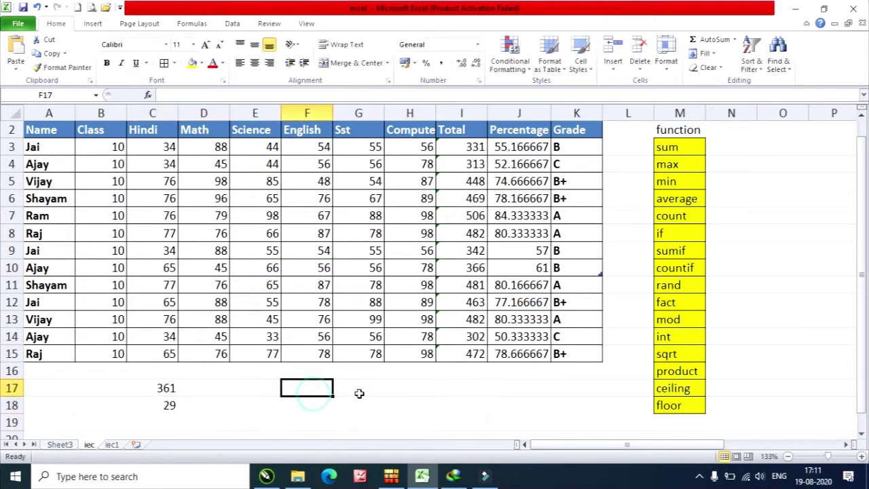
text(=)
click(323, 250)
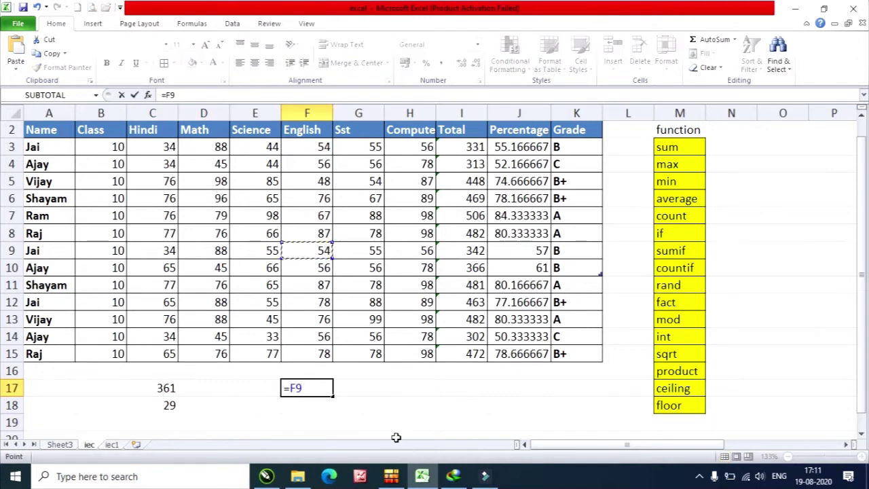
text(*)
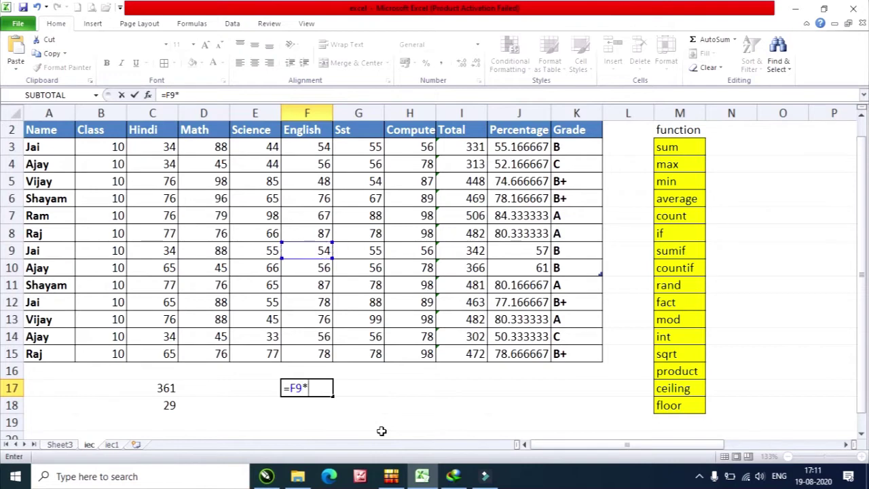
text(3)
key(Return)
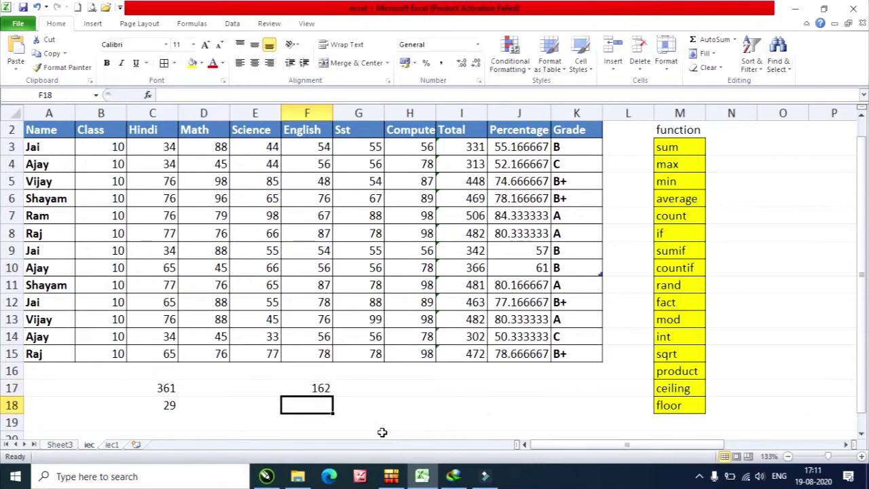
Enter the division formula =E7/6 in cell F18
text(=)
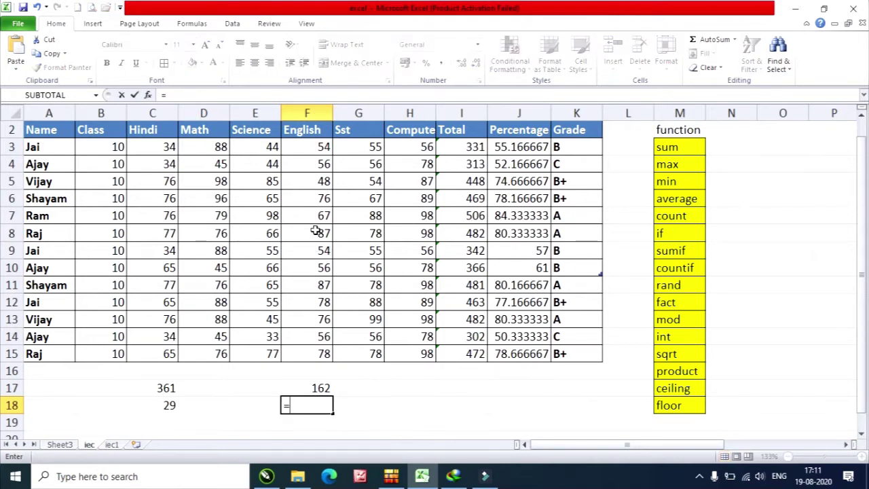
click(268, 216)
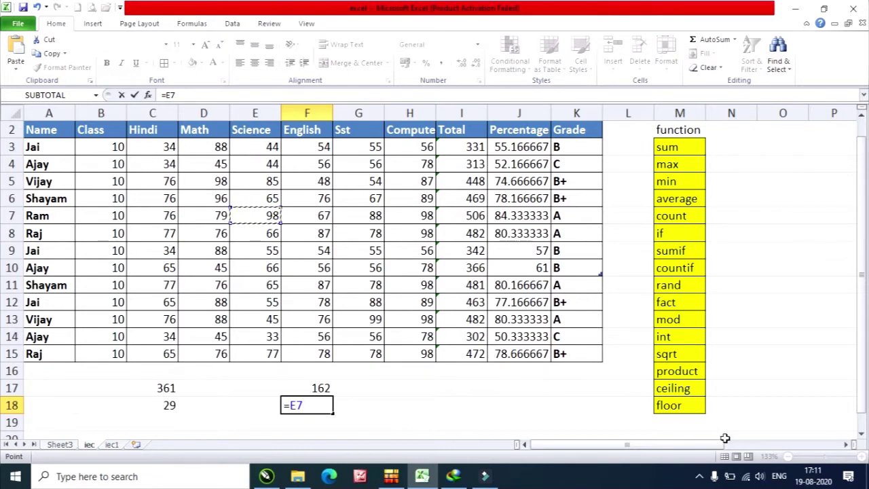
text(/6)
key(Return)
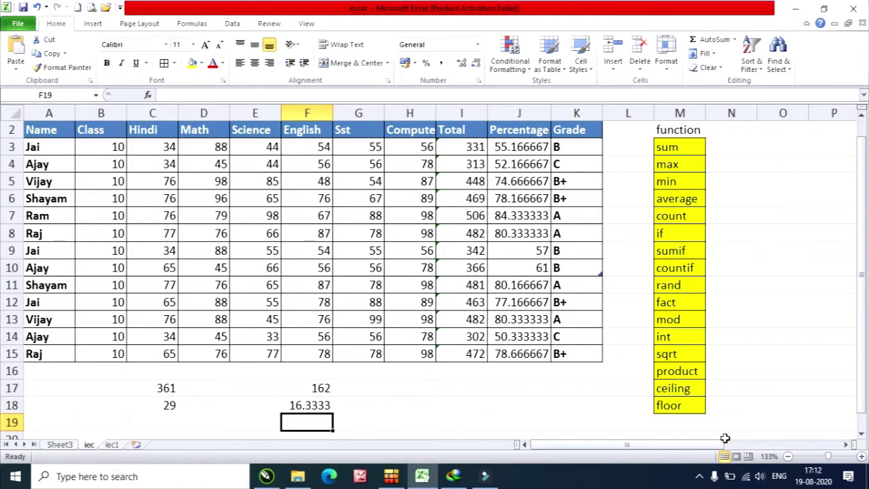
Total the Math marks beside the sum label by entering =SUM(D3:D15) in cell N3
click(725, 147)
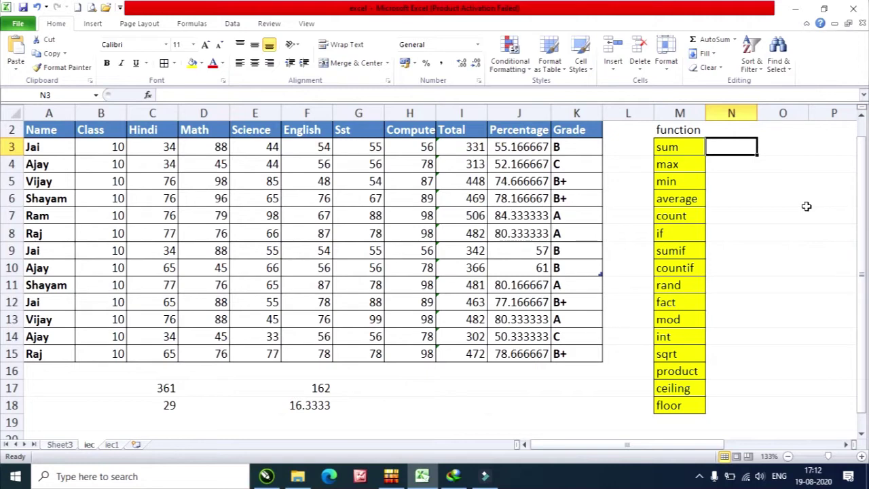
text(=sum)
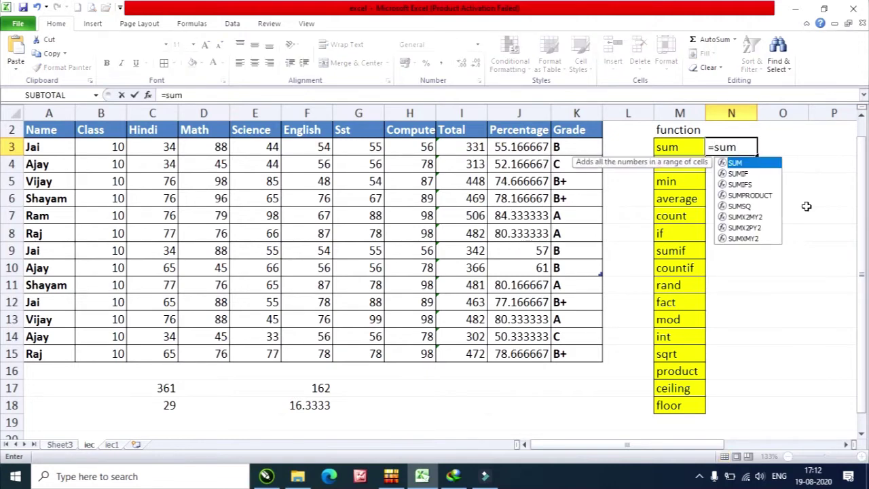
text(()
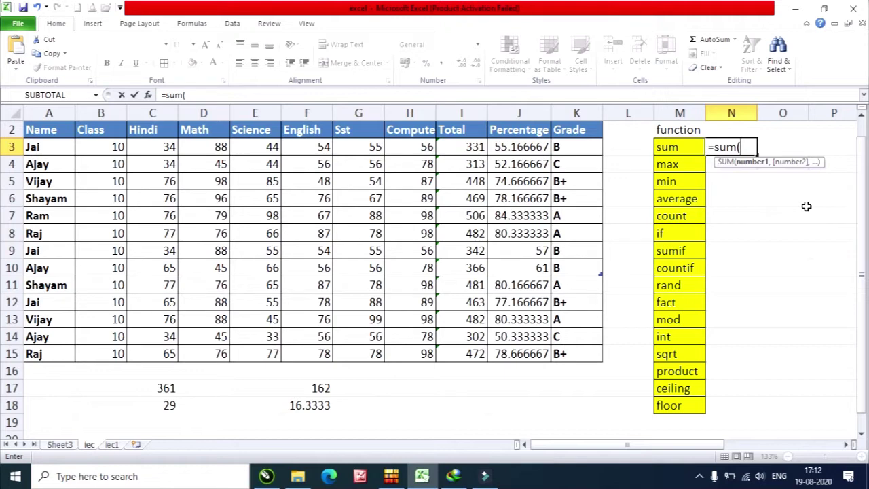
text(d2:d15)
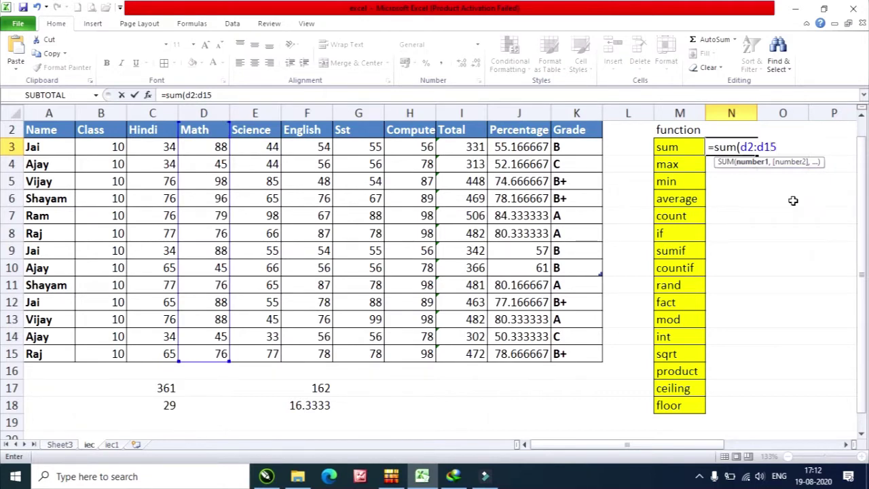
scroll(171, 176, up, 1)
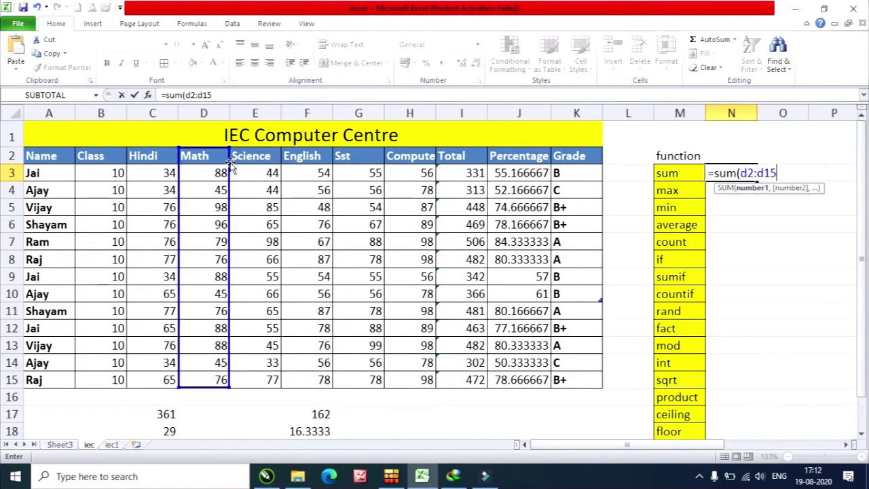
click(194, 95)
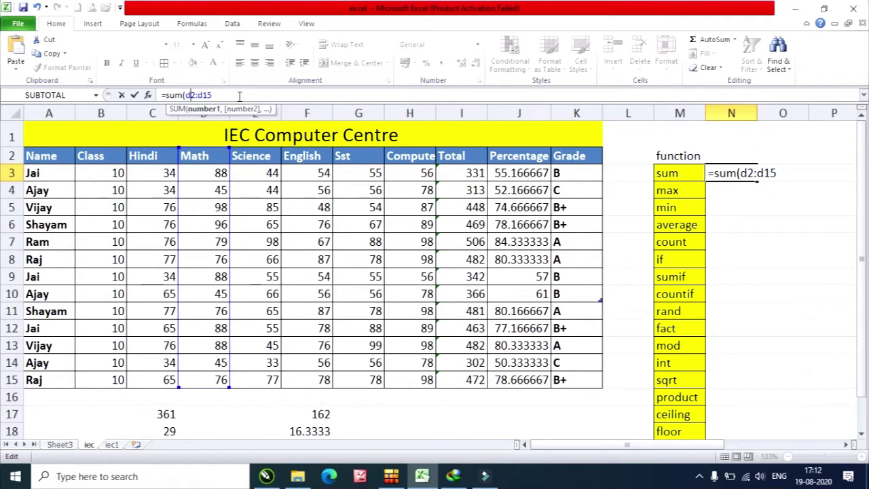
key(BackSpace)
text(3:d15))
key(Return)
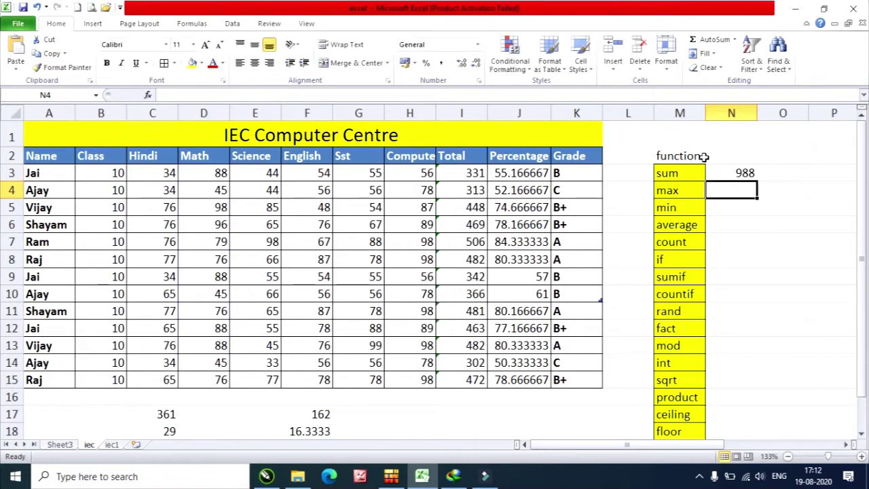
click(739, 175)
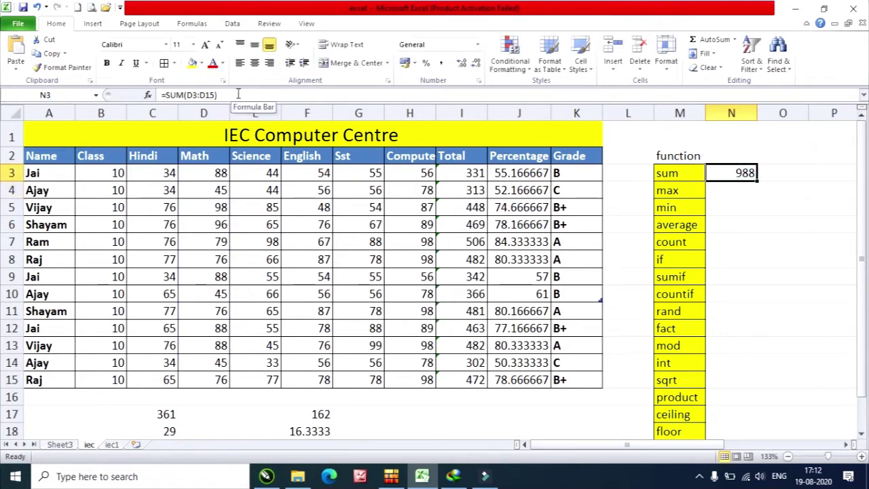
Find the highest Hindi-to-English mark beside the max label by entering =MAX(C3:F15) in cell N4
click(728, 192)
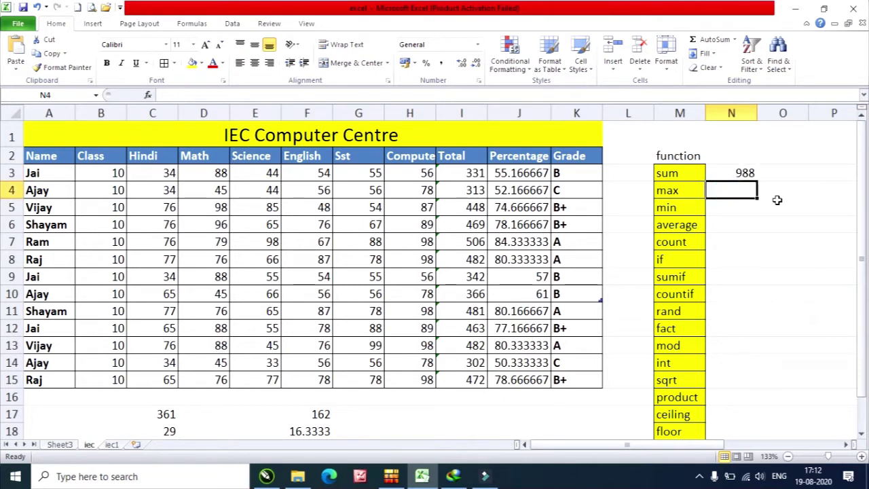
text(=)
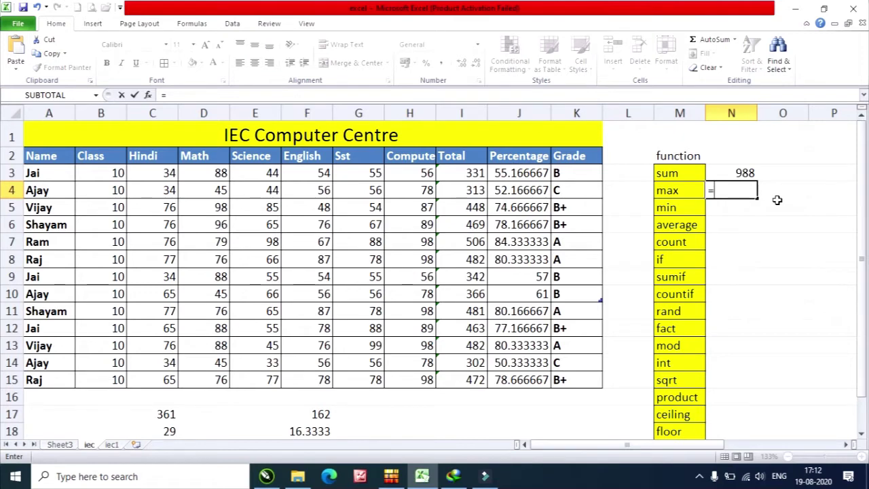
text(max)
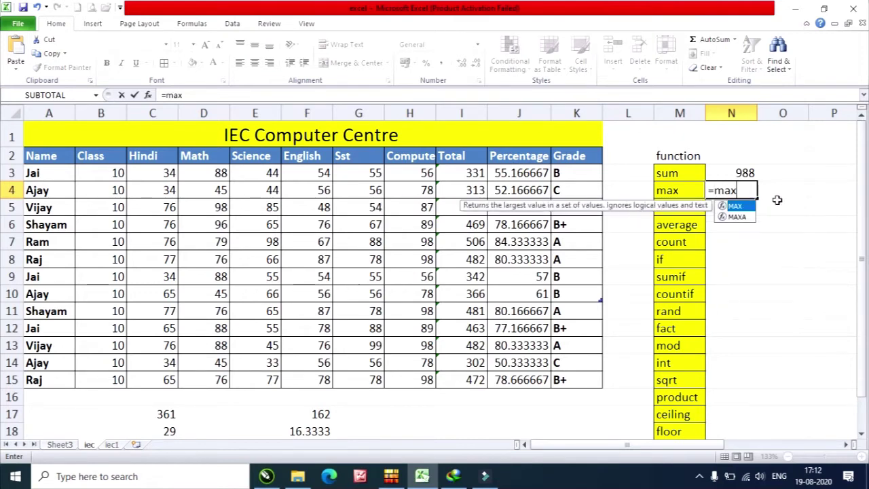
text(()
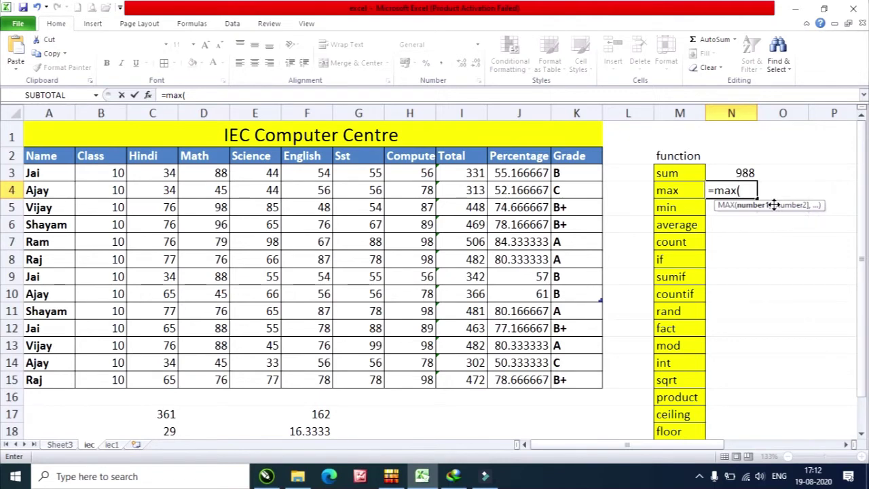
click(150, 174)
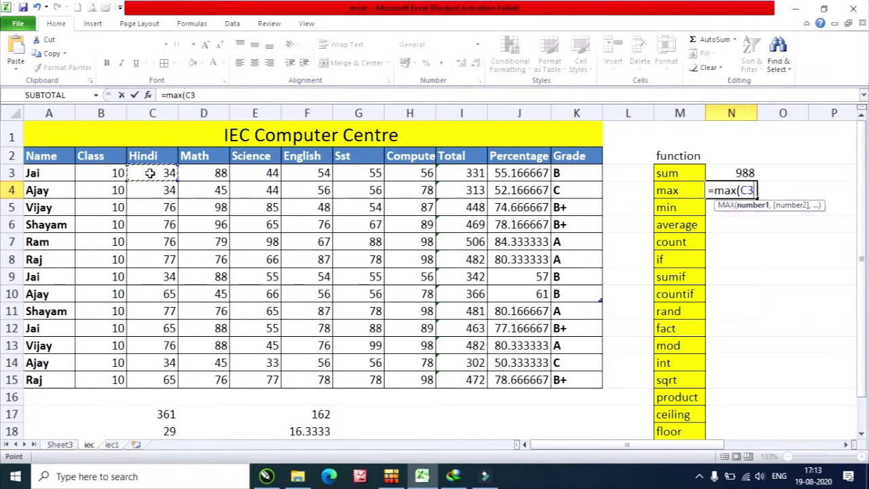
drag(150, 173, 322, 382)
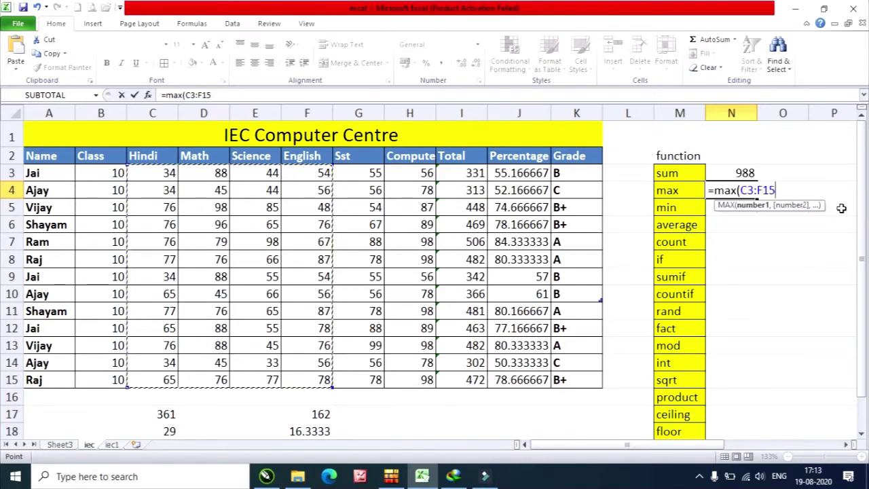
text())
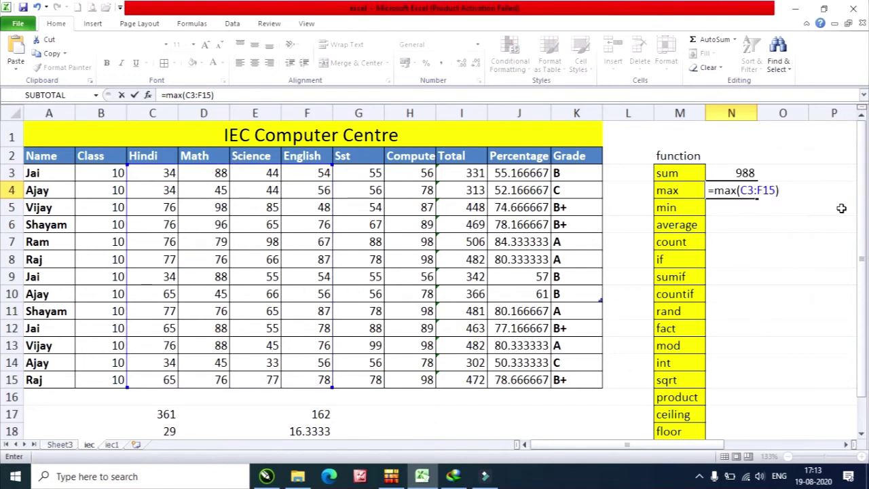
key(Return)
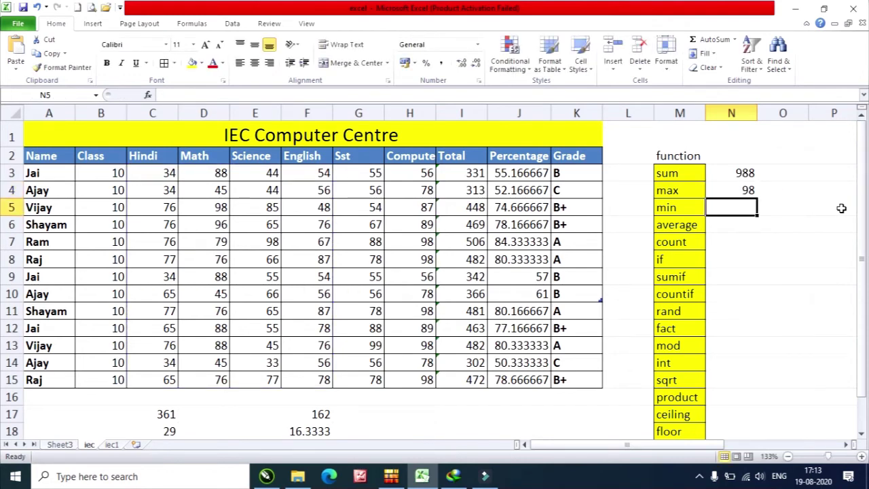
Find the lowest Science-to-Computer mark beside the min label by entering =MIN(E3:H15) in cell N5
text(=)
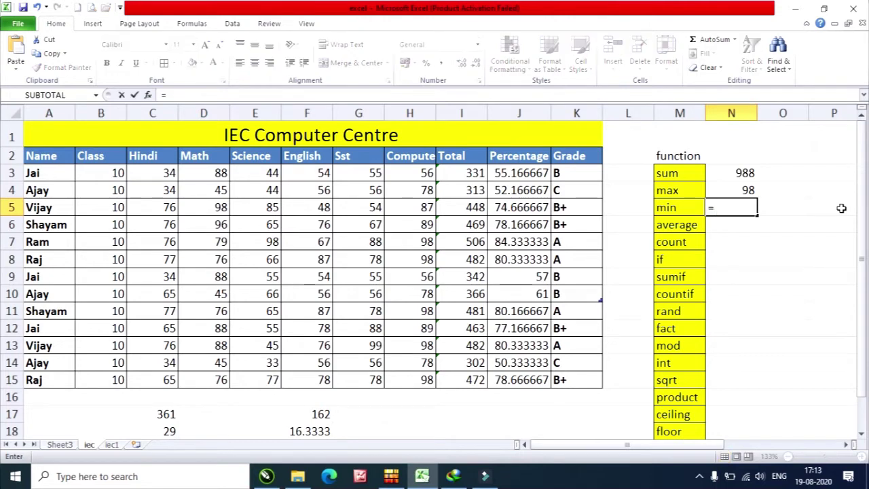
text(min()
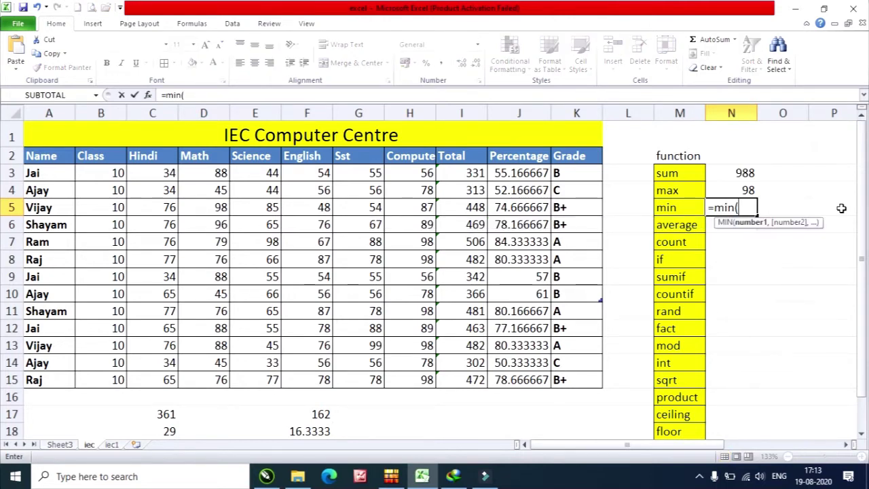
drag(272, 173, 409, 379)
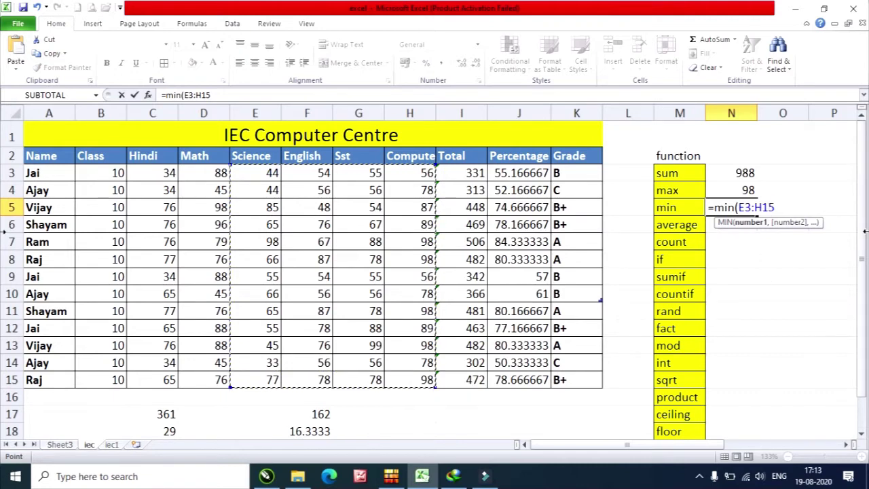
text())
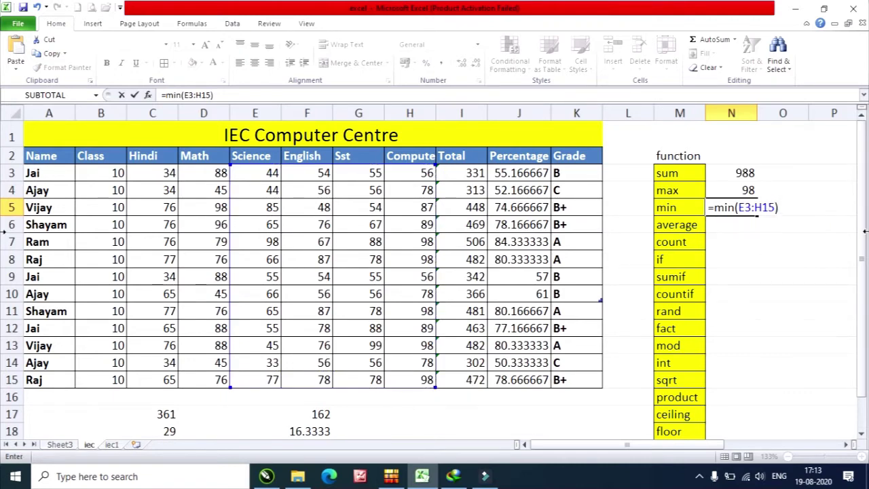
key(Return)
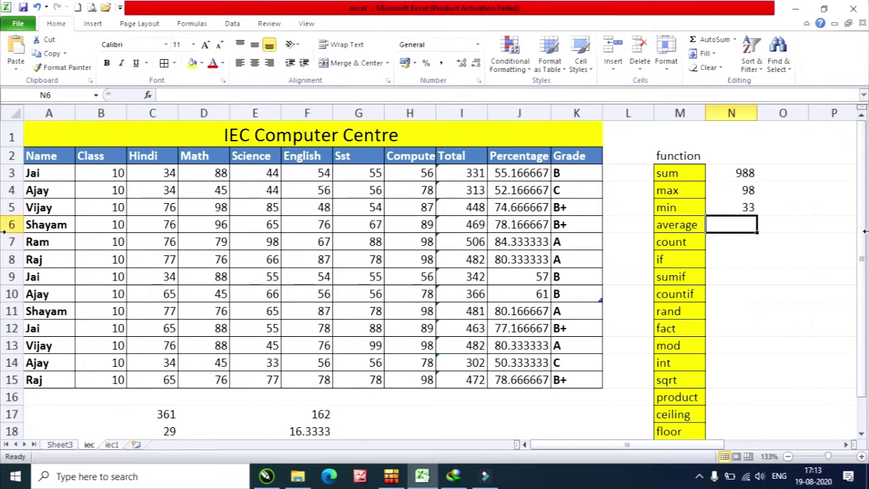
Average the Computer marks beside the average label by entering =AVERAGE(H3:H15) in cell N6
text(=)
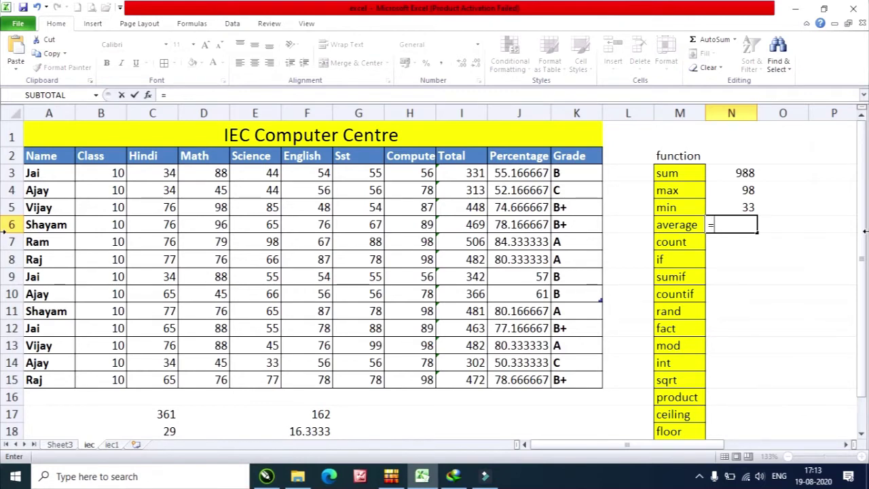
text(avera)
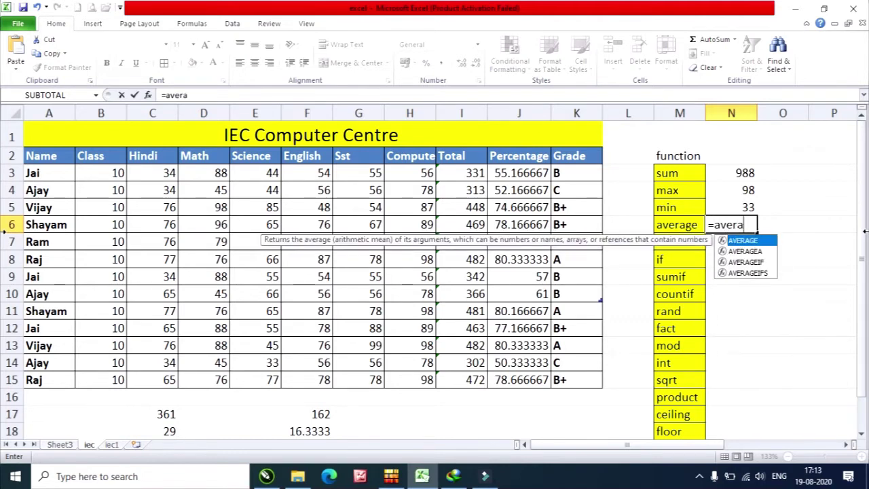
text(ge()
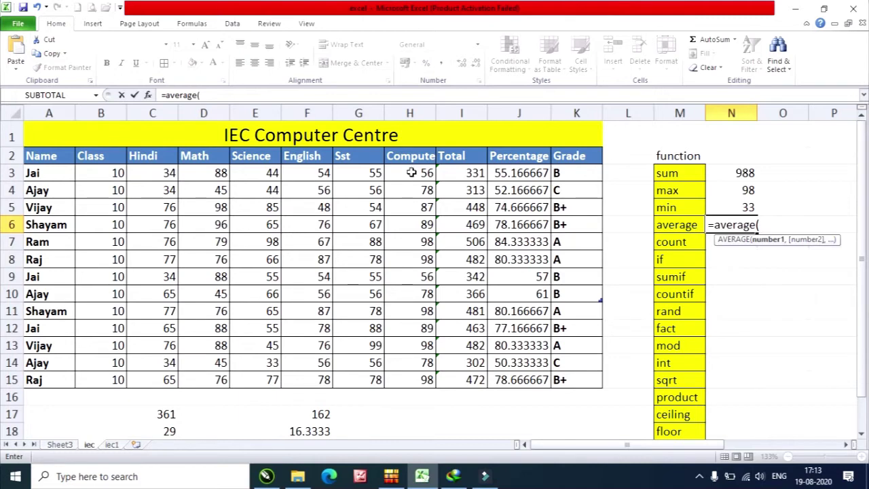
drag(412, 171, 411, 378)
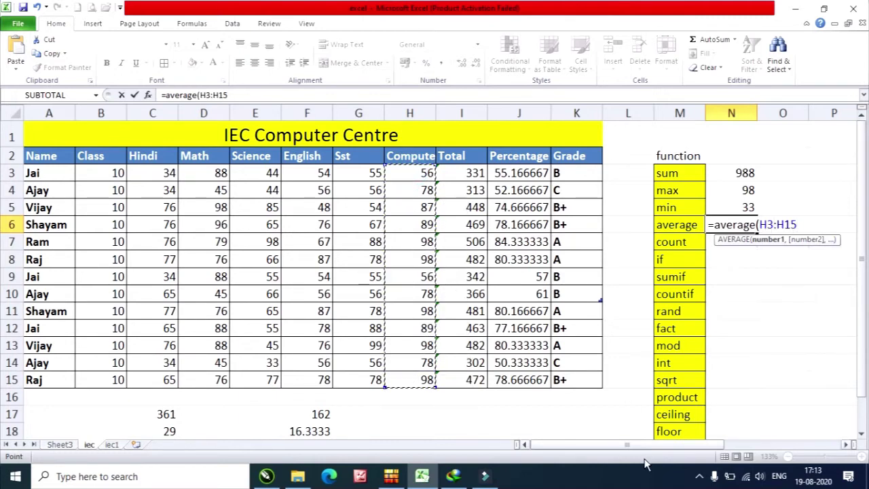
text())
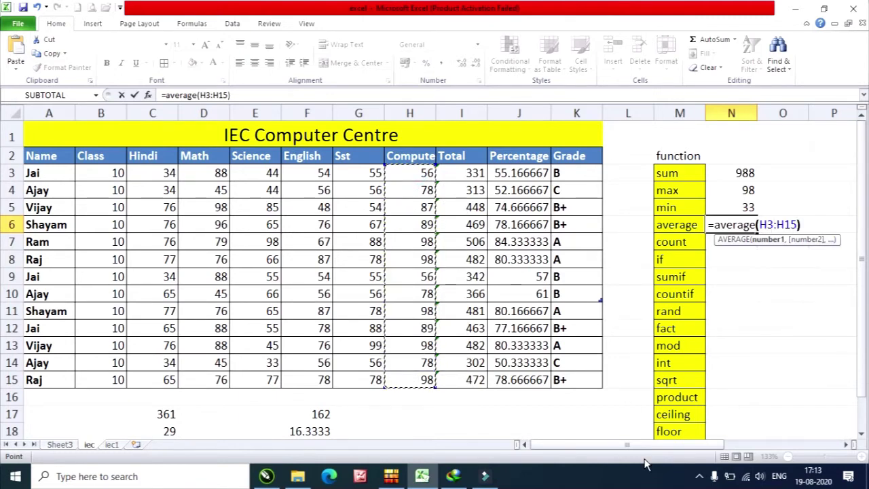
key(Return)
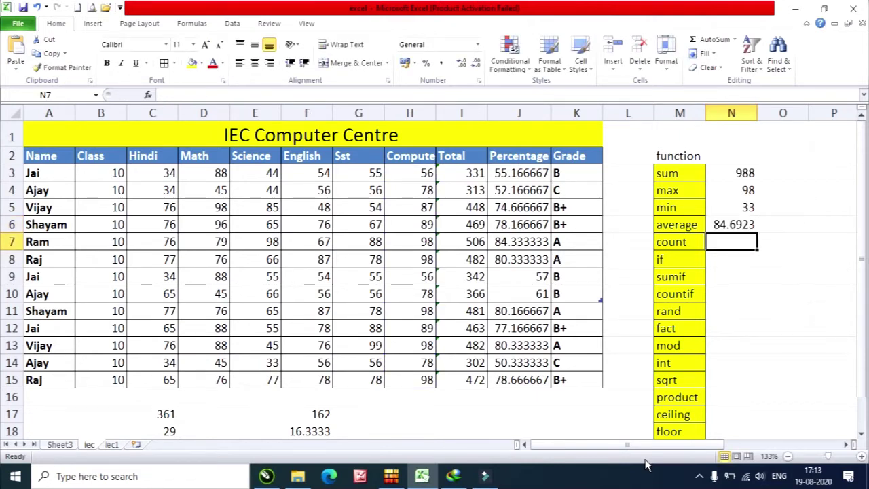
Count the numeric cells beside the count label by entering =COUNT(F2:G3) in cell N7, and check its formula
text(=)
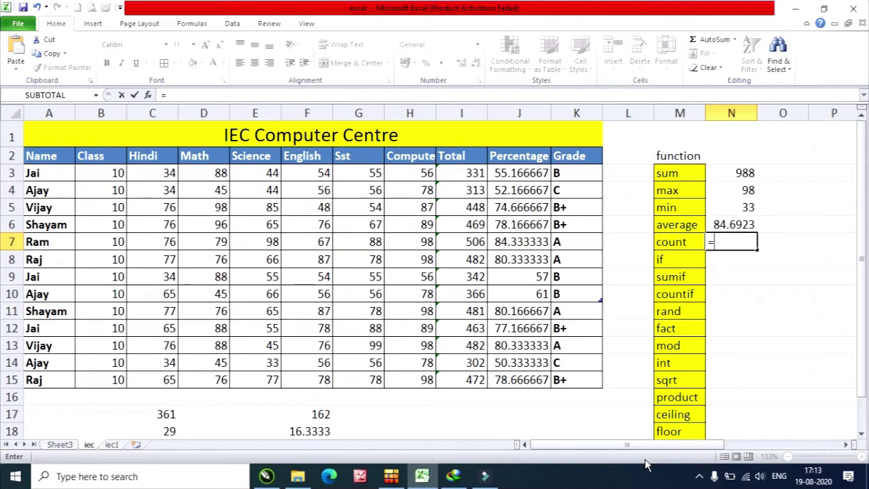
text(count)
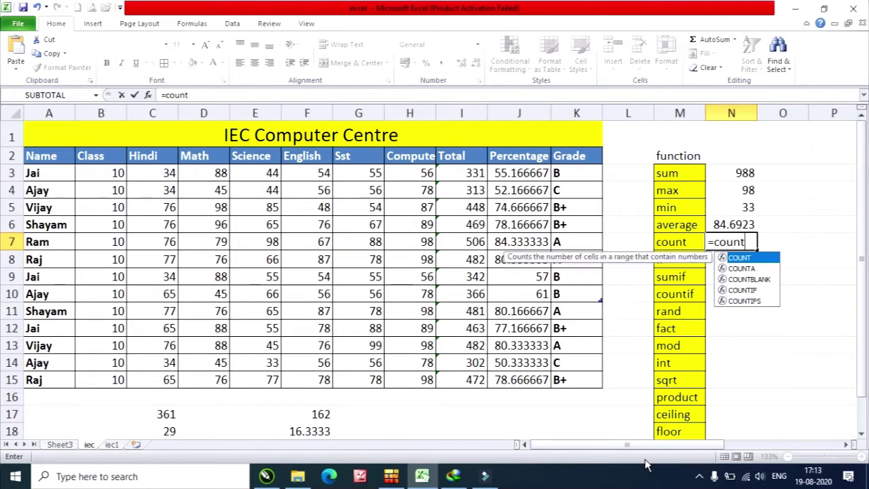
text(()
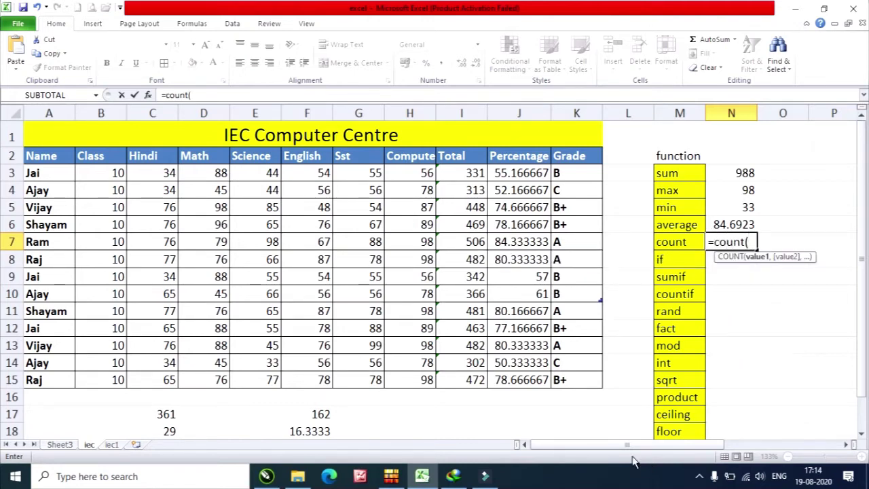
drag(316, 157, 349, 179)
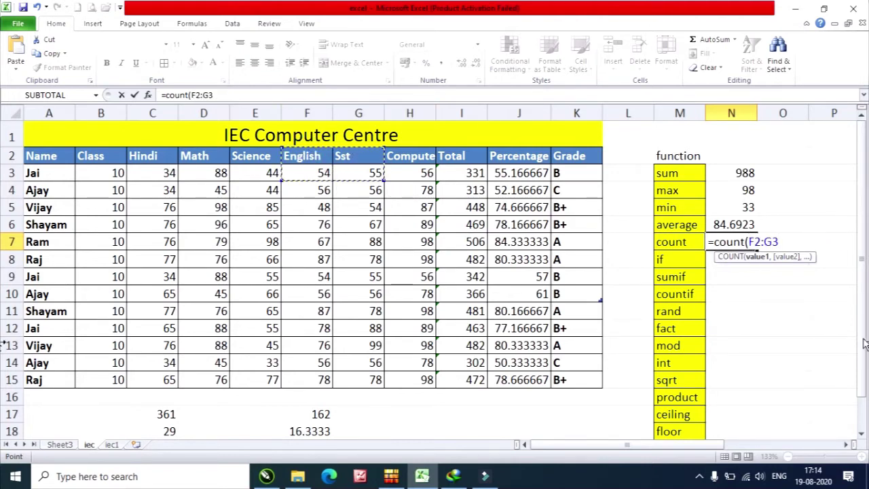
text())
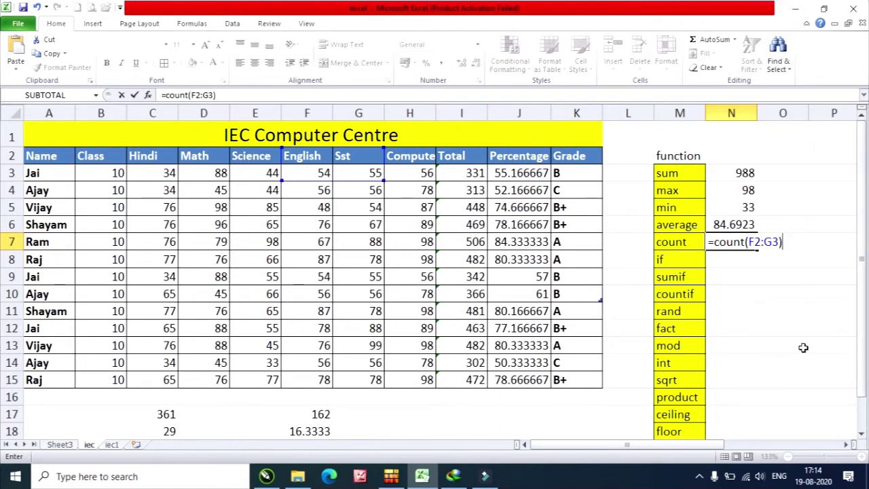
key(Return)
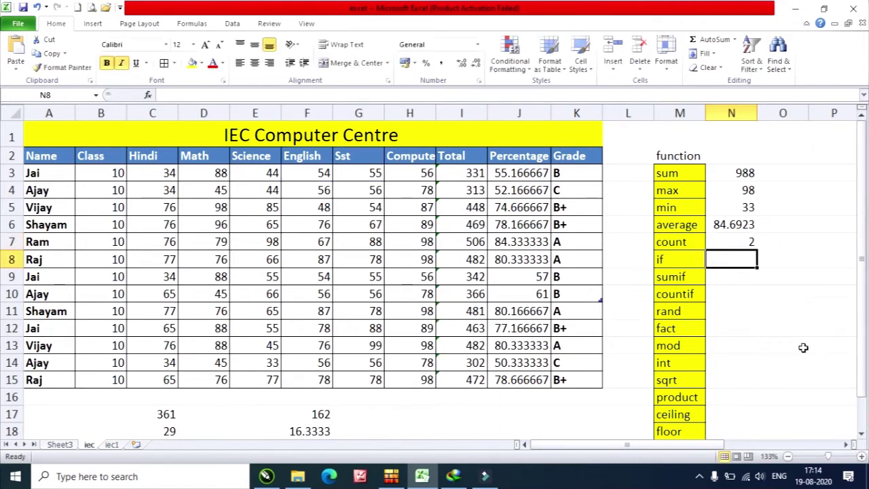
click(752, 242)
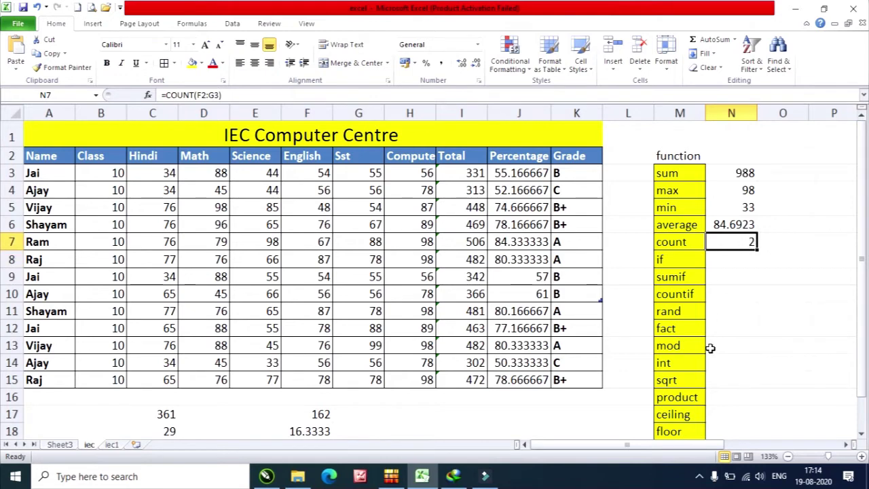
Count the non-empty cells by entering =COUNTA(E2:L3) in cell M19, below the floor label
scroll(709, 348, down, 1)
click(682, 388)
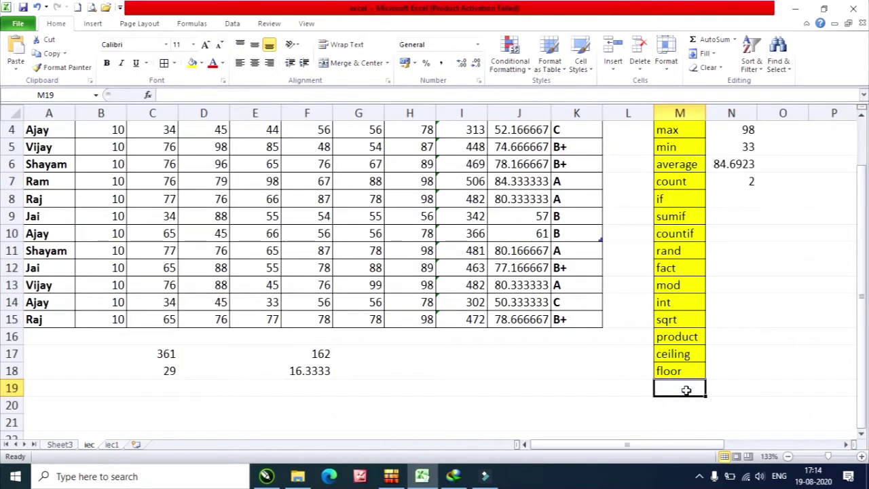
text(=count)
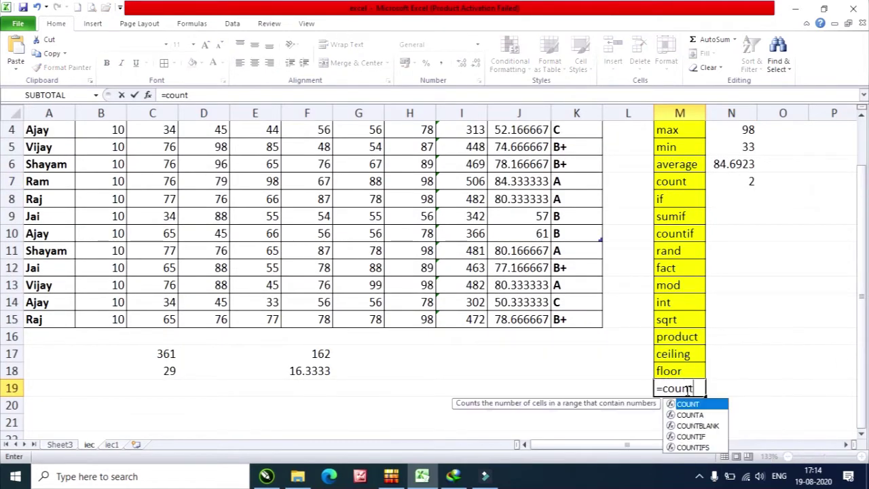
text(()
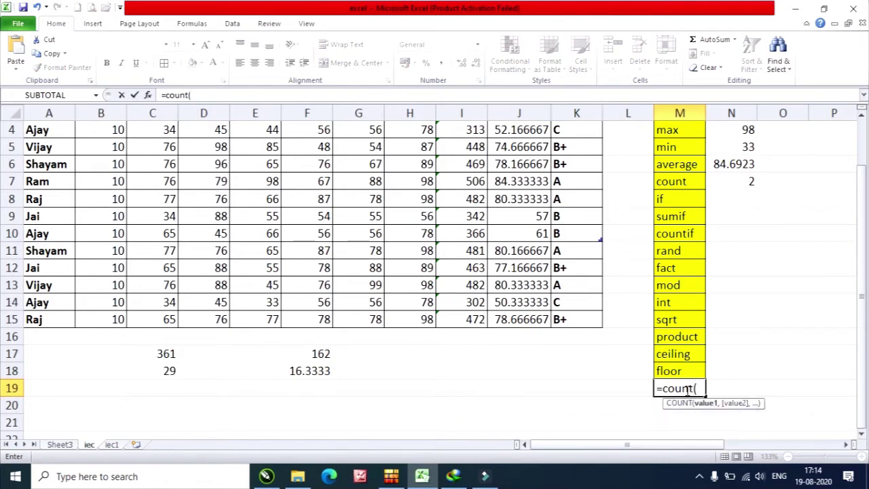
key(BackSpace)
text(a)
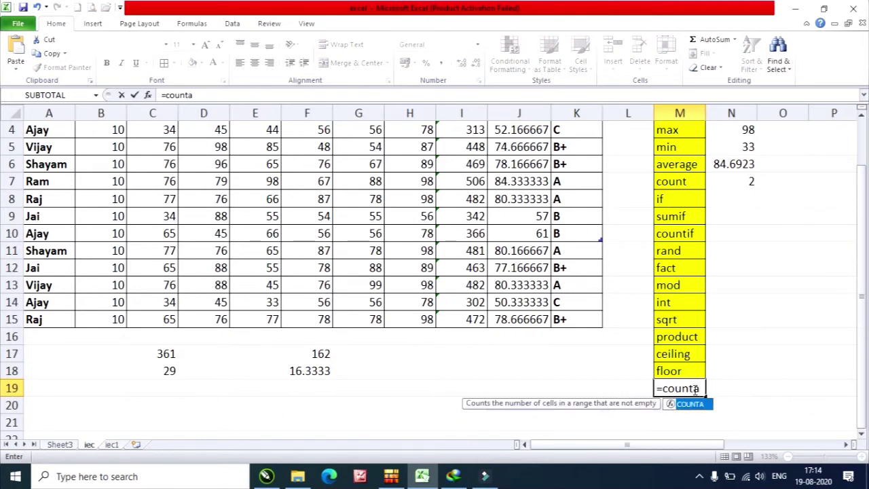
text(()
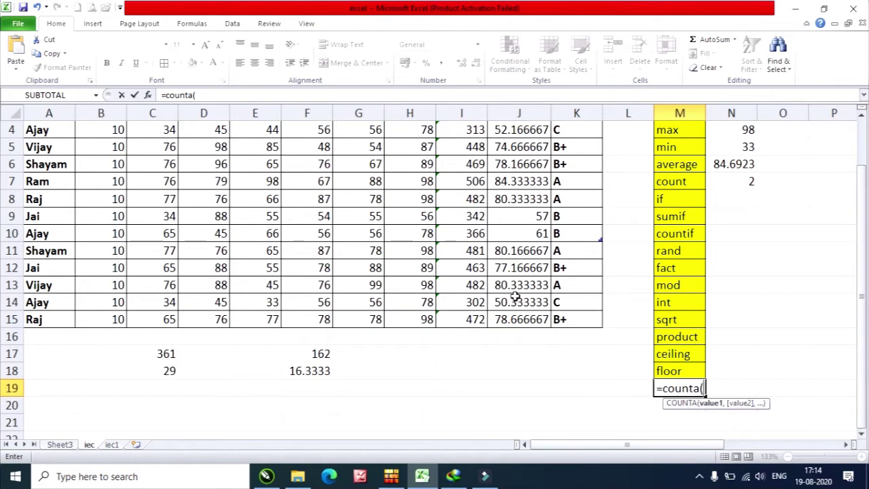
scroll(471, 285, up, 1)
drag(264, 152, 616, 177)
scroll(768, 351, down, 2)
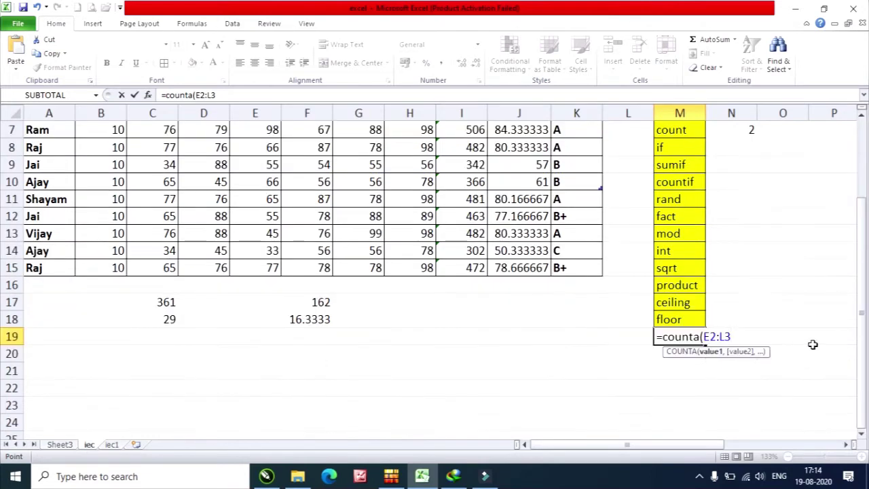
text())
key(Return)
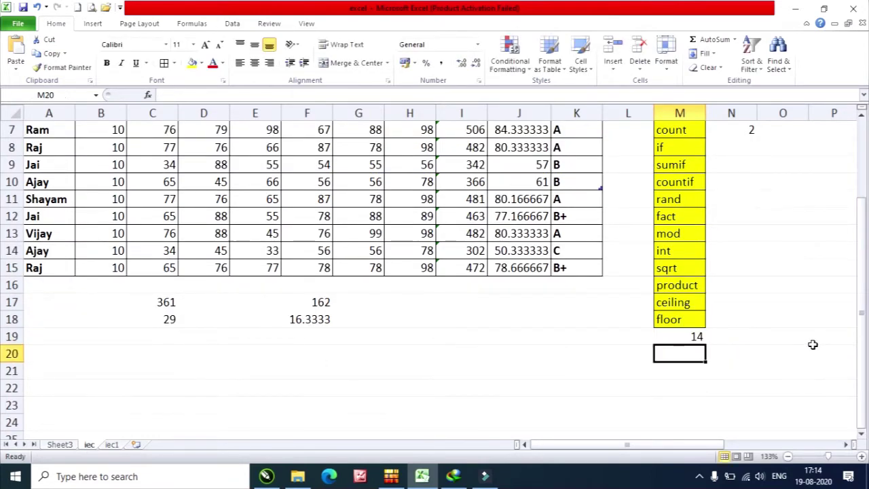
Compare the COUNTA formula in M19 and its range E2:L3 with the COUNT formula in N7
click(668, 336)
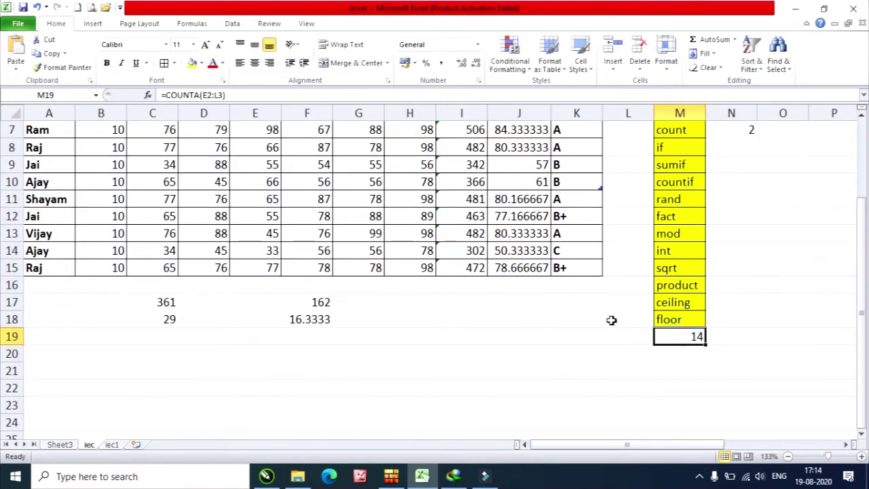
scroll(611, 320, up, 2)
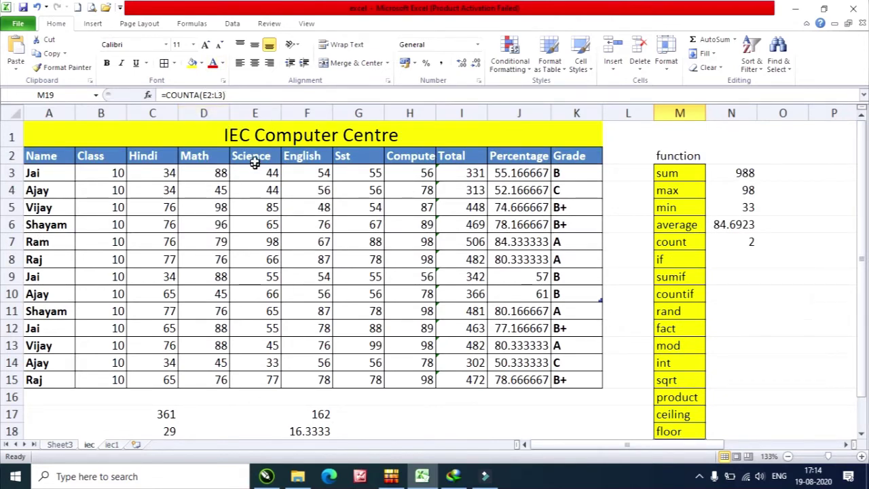
drag(253, 156, 615, 171)
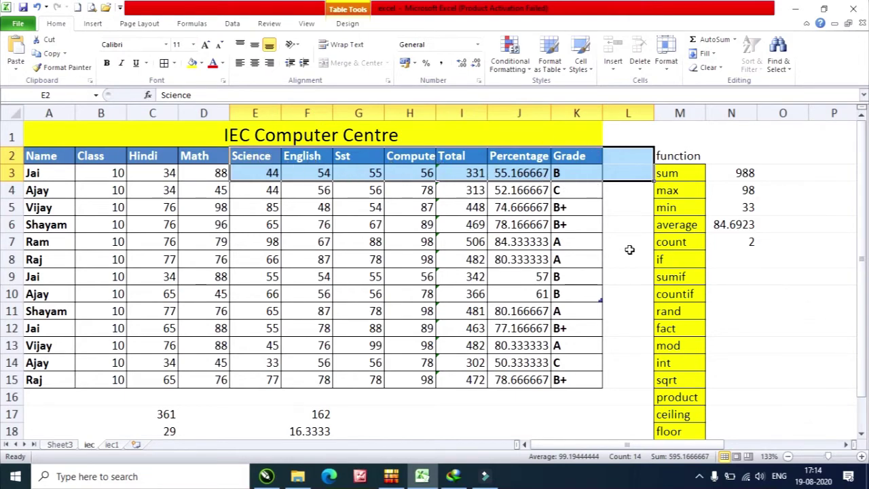
scroll(629, 249, down, 4)
click(679, 230)
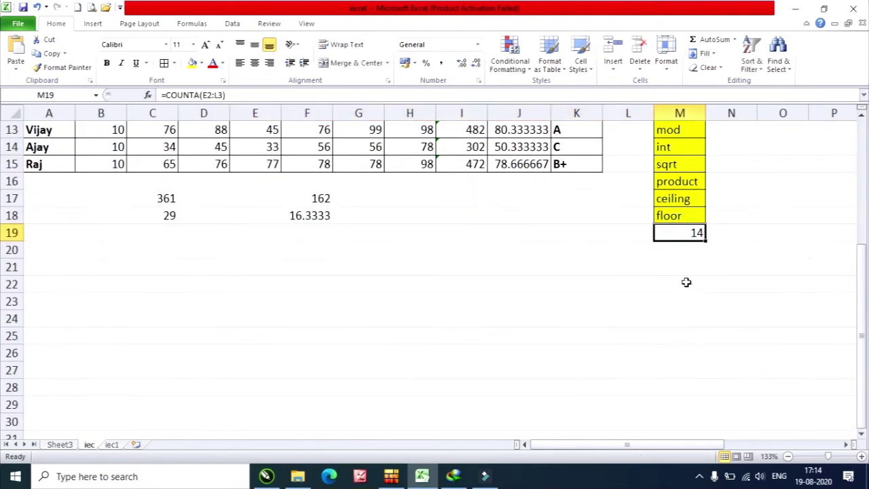
scroll(709, 279, up, 4)
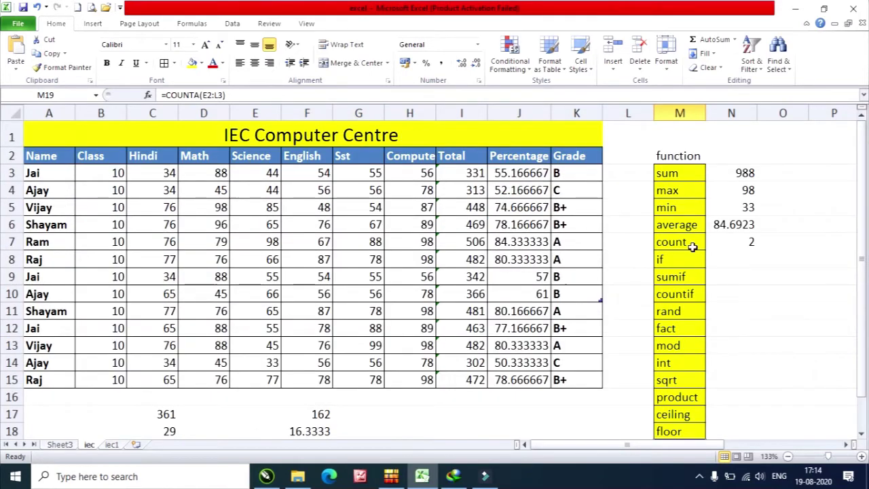
click(745, 242)
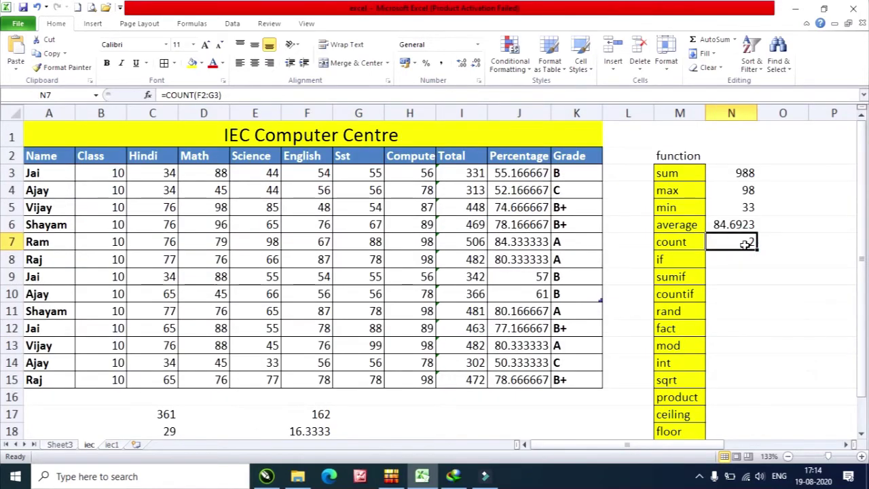
scroll(745, 244, down, 2)
click(692, 336)
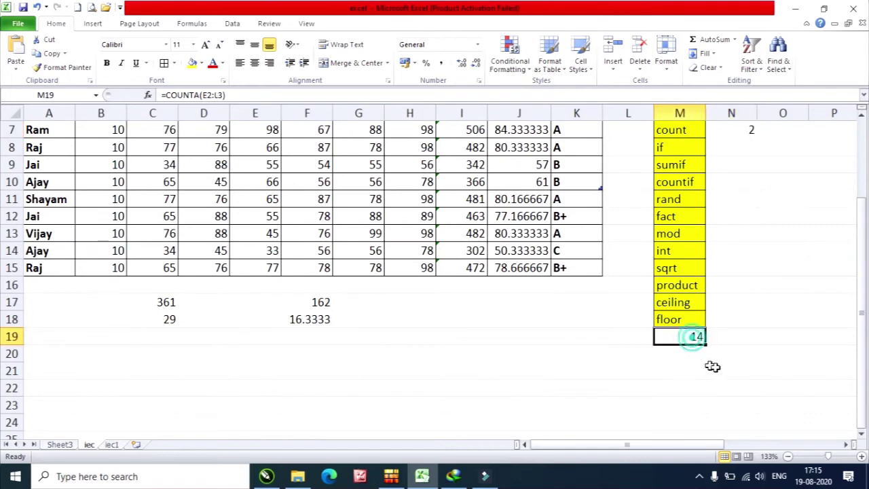
scroll(764, 363, up, 2)
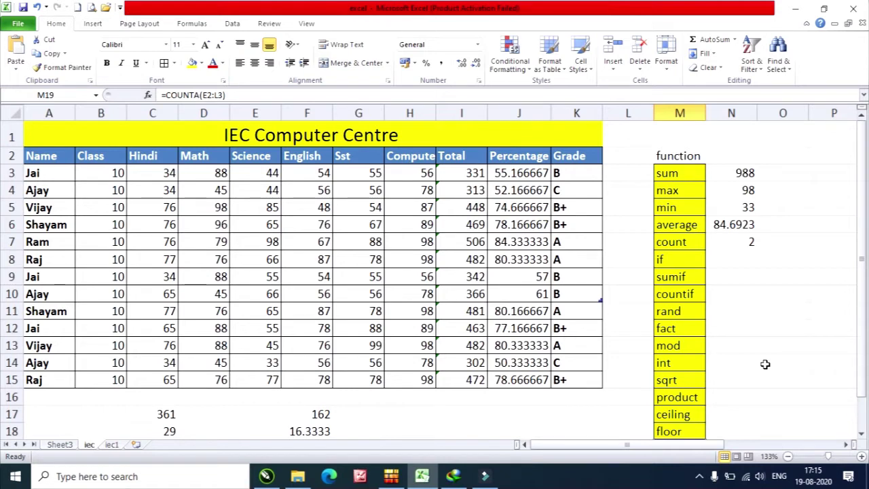
Enter =IF(J2>60,"pass","fail") in cell N8, beside the if label
click(742, 259)
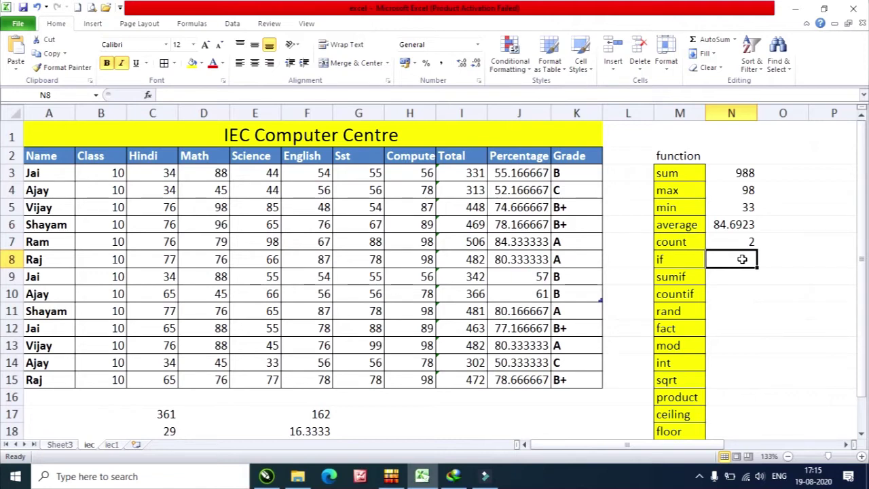
text(if)
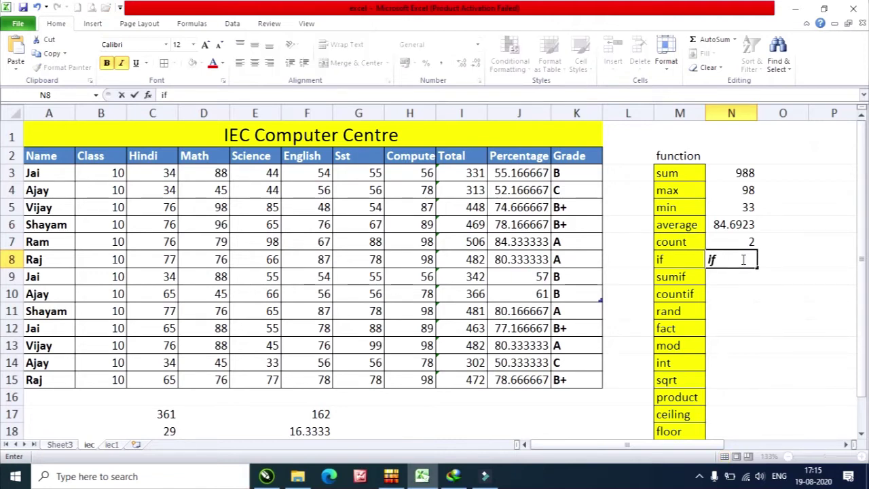
key(BackSpace)
key(BackSpace)
text(=)
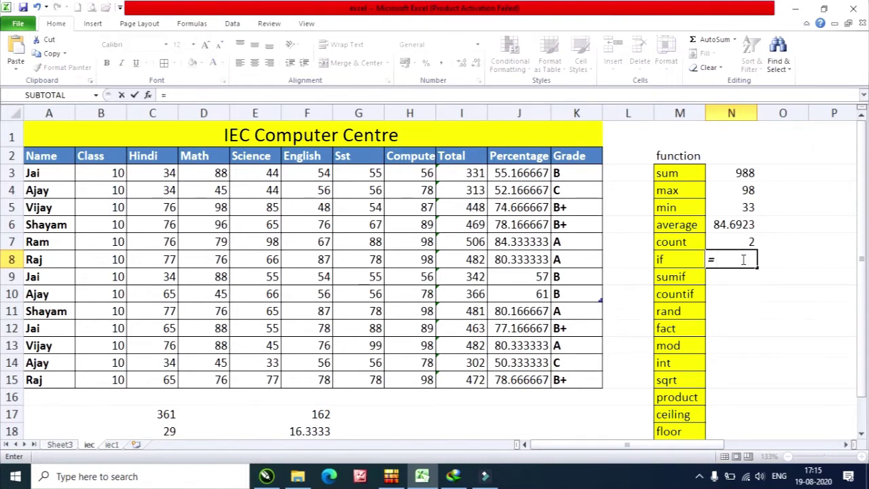
text(if()
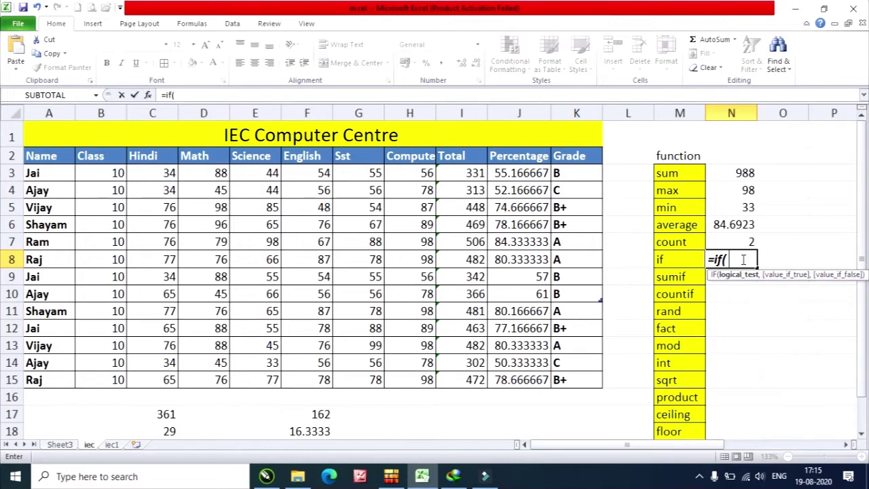
text(j2>60)
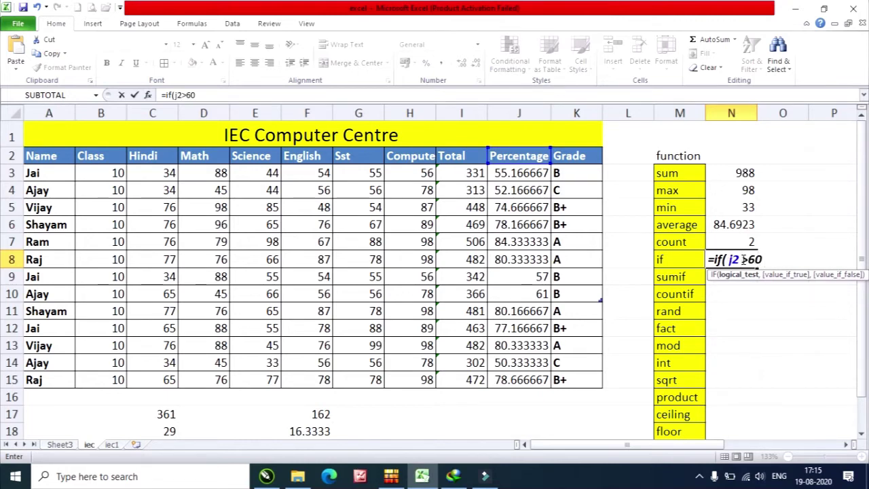
text(,")
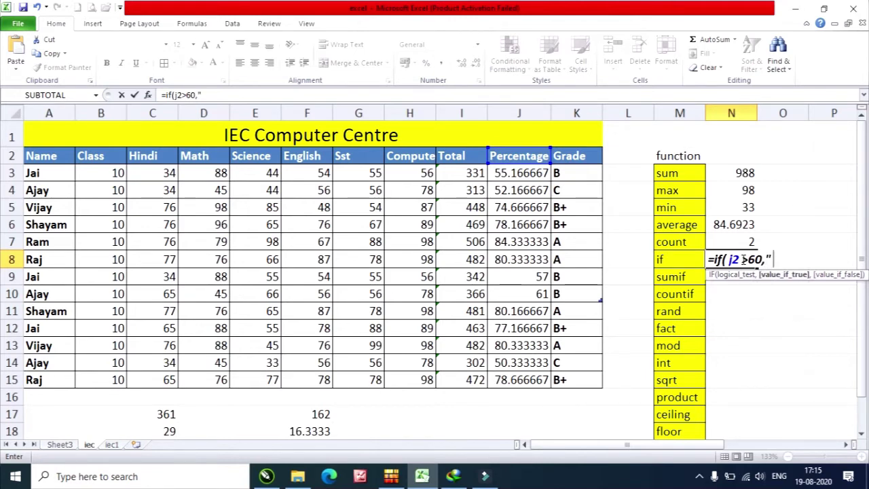
text(pass")
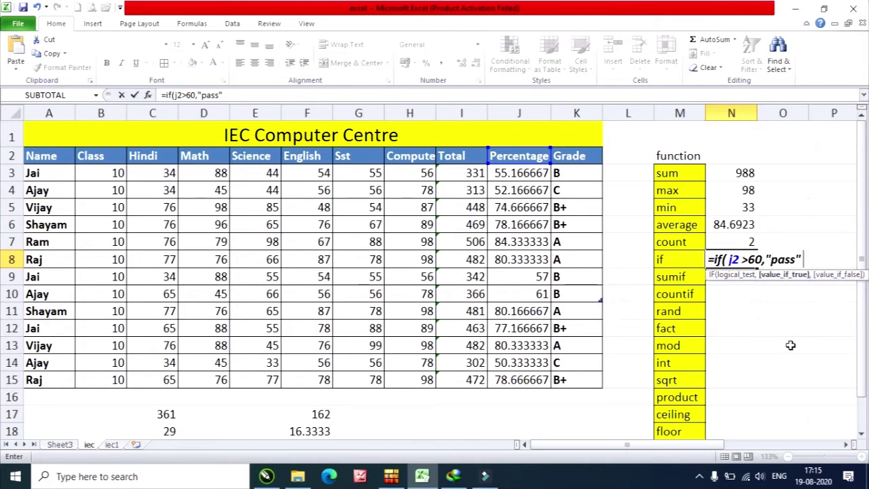
text(,)
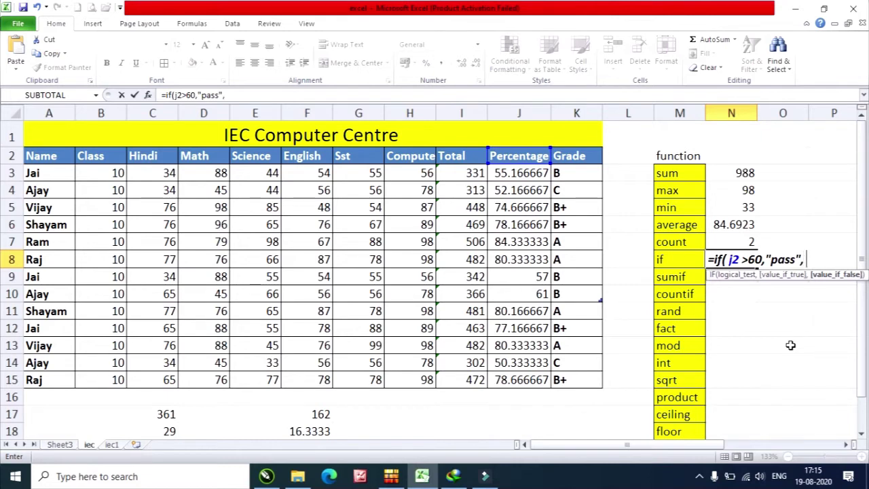
text("fail"))
key(Return)
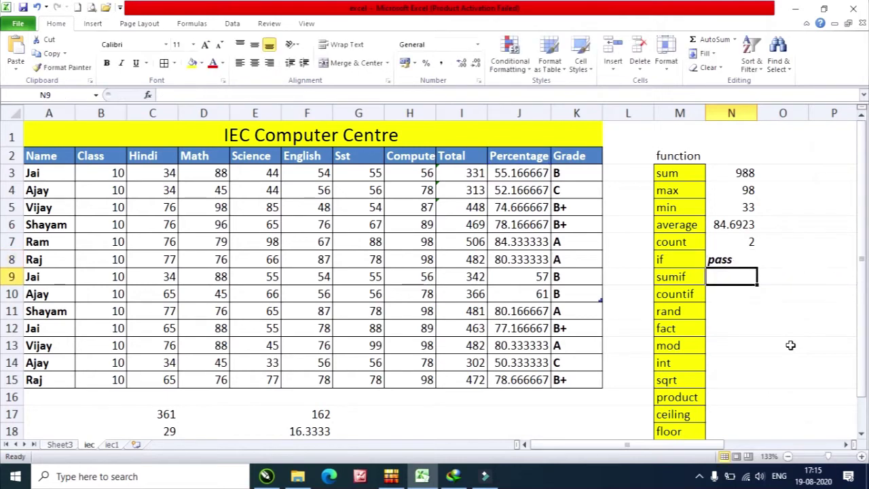
Check the IF formula in N8 against the Percentage header and correct its tested cell to J3, the first student's percentage
click(724, 260)
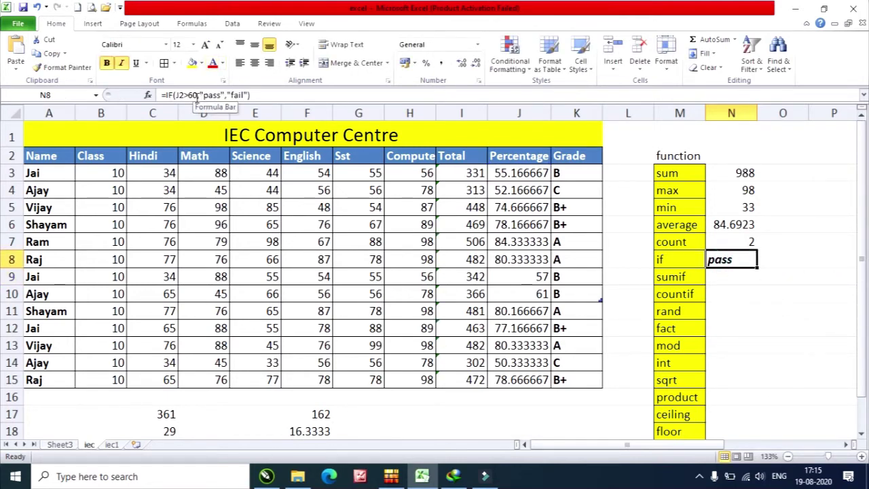
click(529, 155)
click(742, 264)
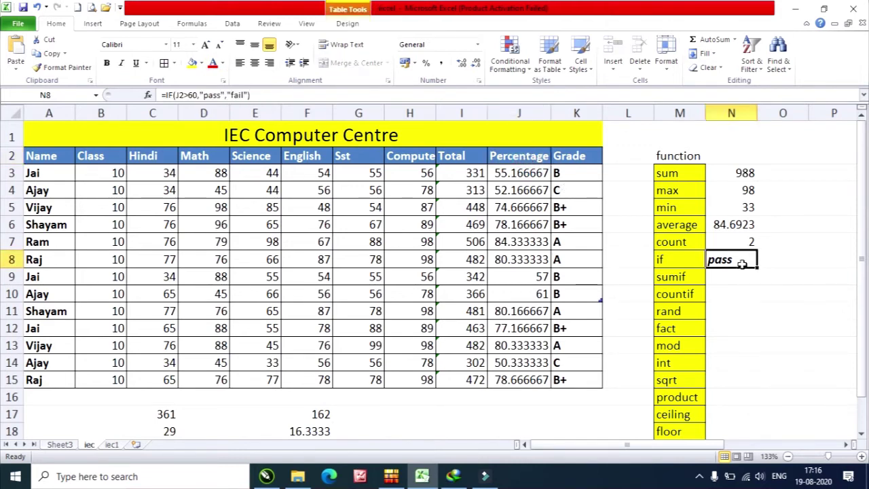
click(237, 95)
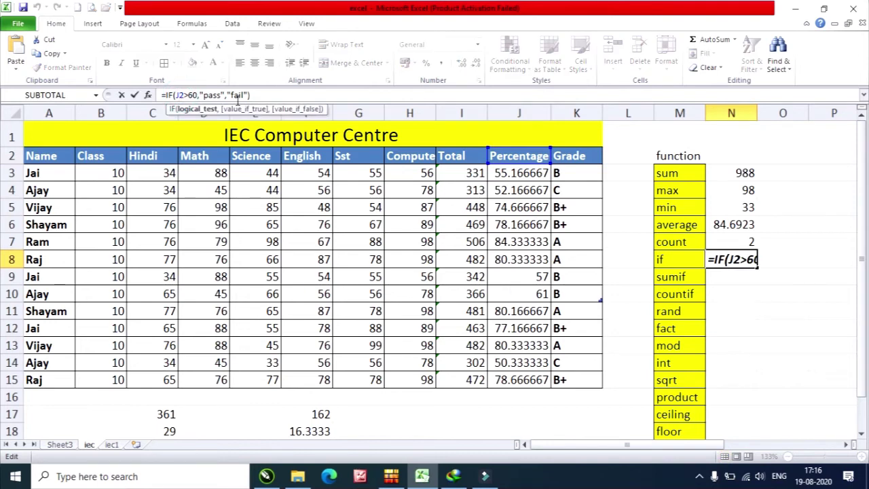
text(3)
key(Return)
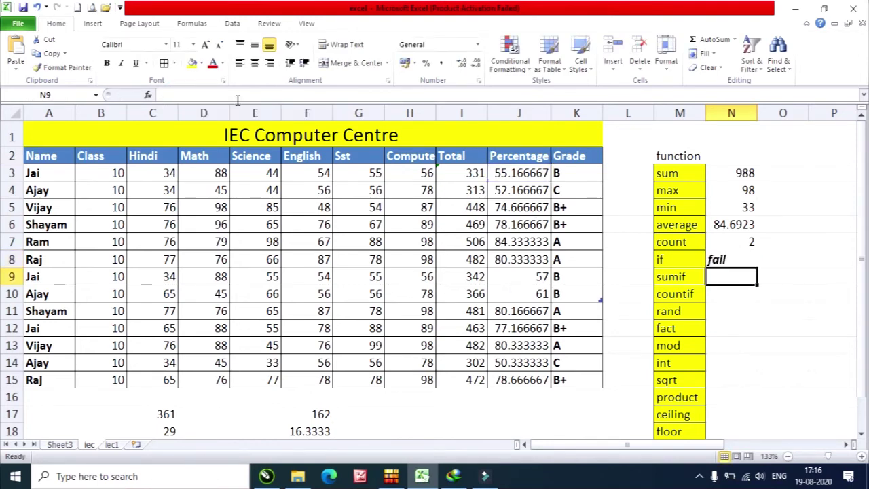
click(505, 157)
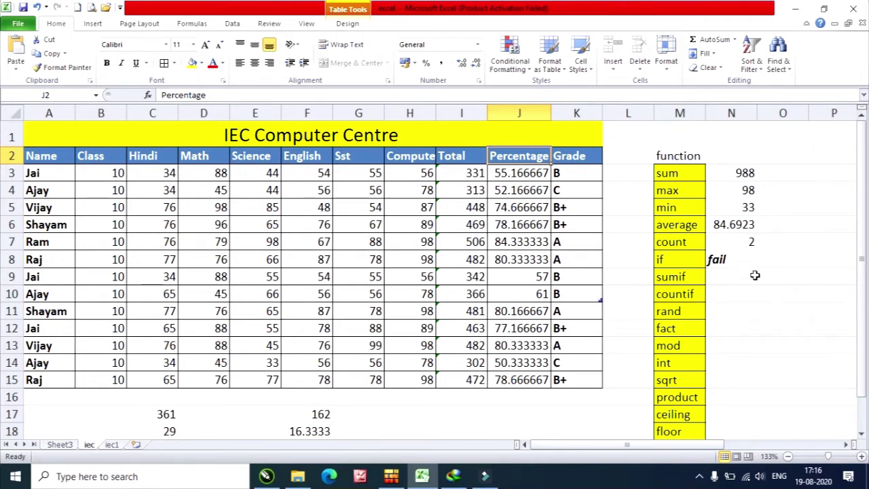
click(737, 258)
Sum the Hindi marks below 50 by entering =SUMIF(C3:C15,"<50") in cell N9, and check its formula
click(733, 278)
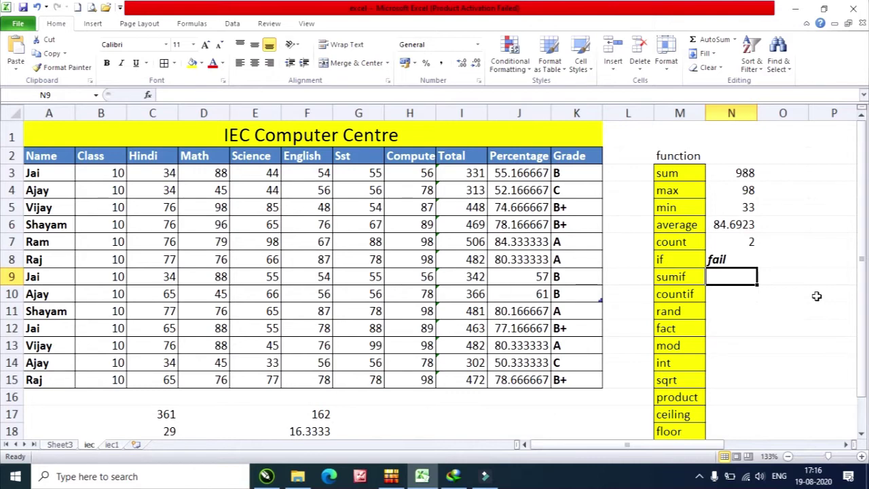
text(=)
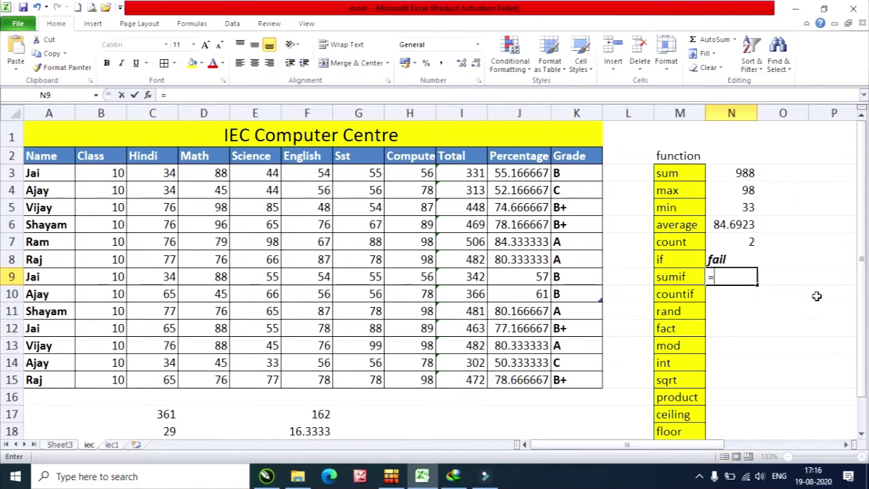
text(sumif()
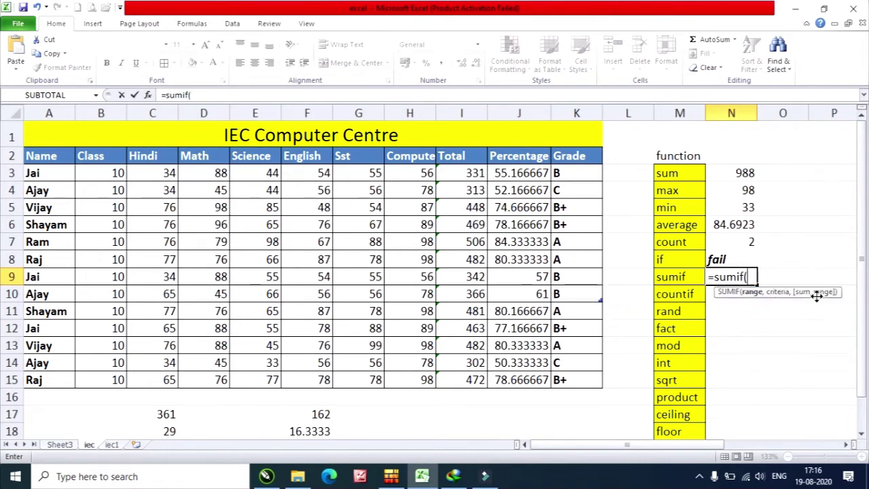
drag(144, 172, 156, 380)
text(,)
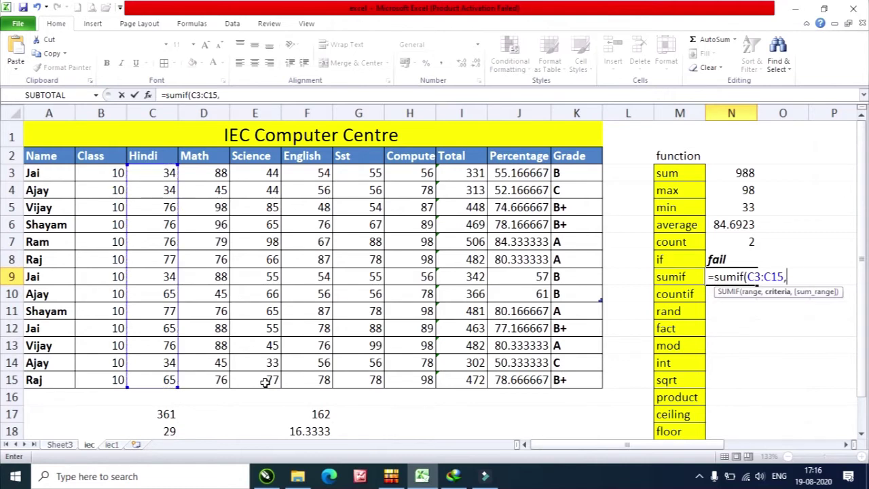
text(">)
key(BackSpace)
text(<50")
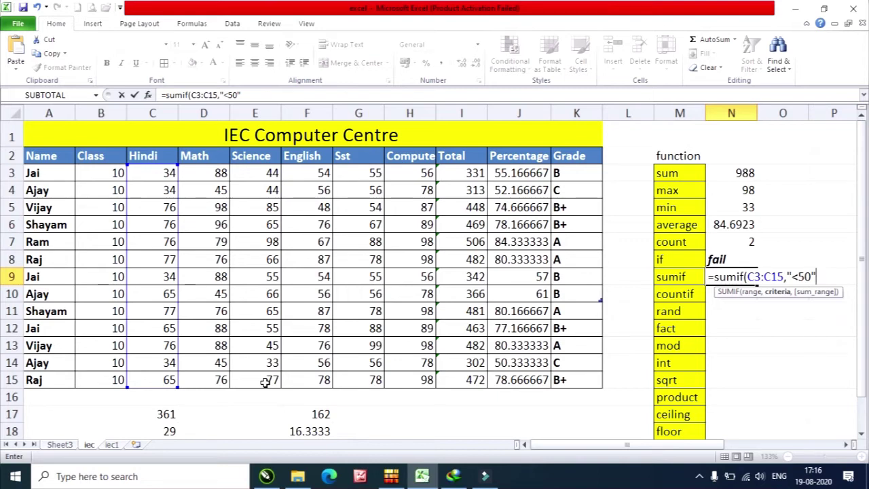
text())
key(Return)
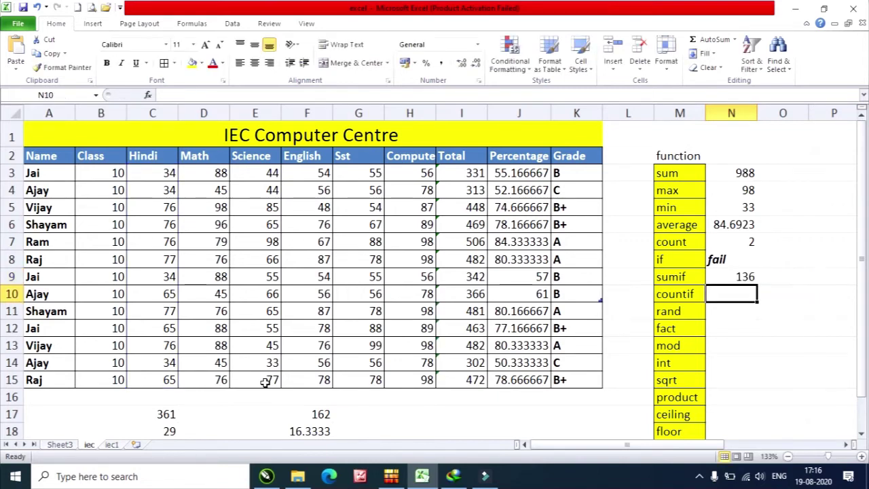
click(742, 276)
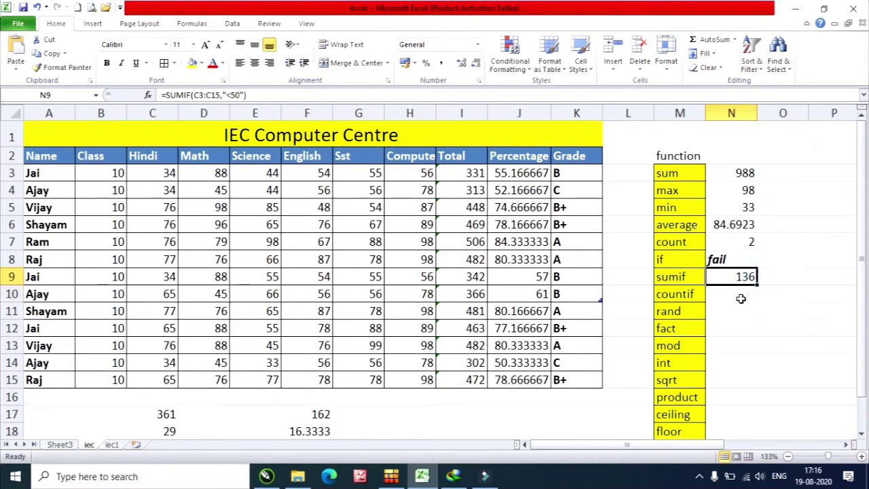
Count the first six Hindi marks below 50 by entering =COUNTIF(C3:C8,"<50") in cell N10, beside the countif label
click(739, 295)
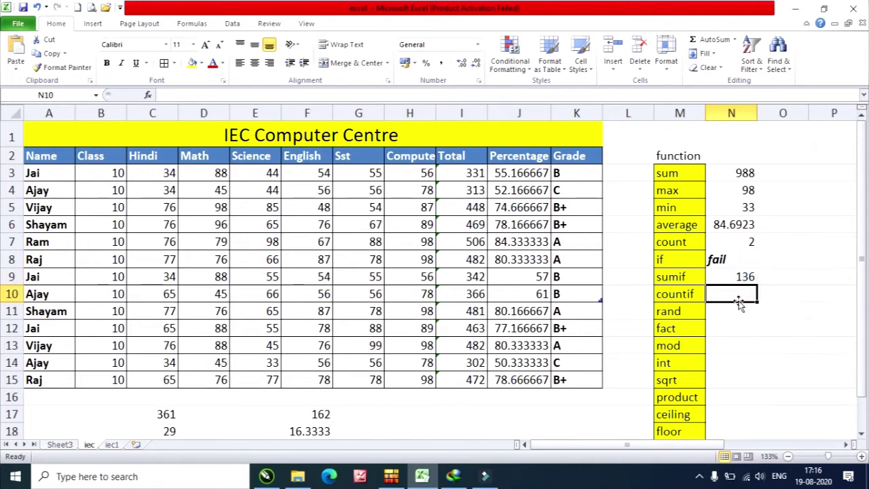
text(=count)
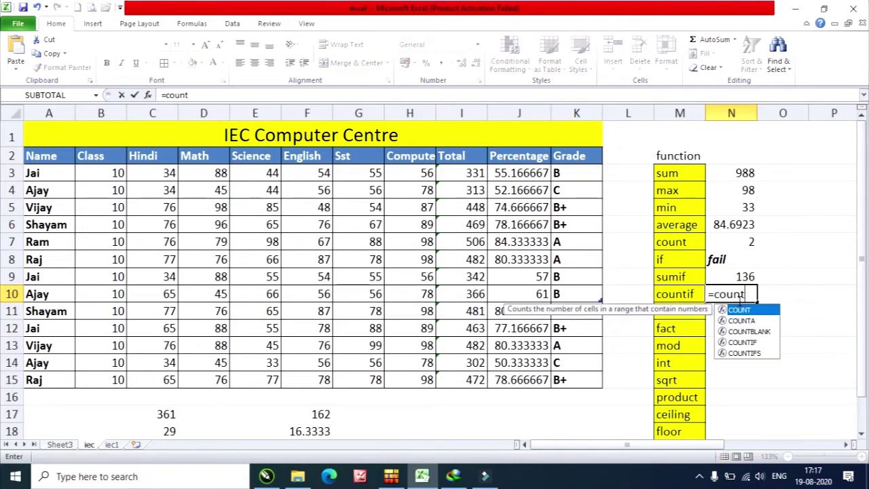
text(if()
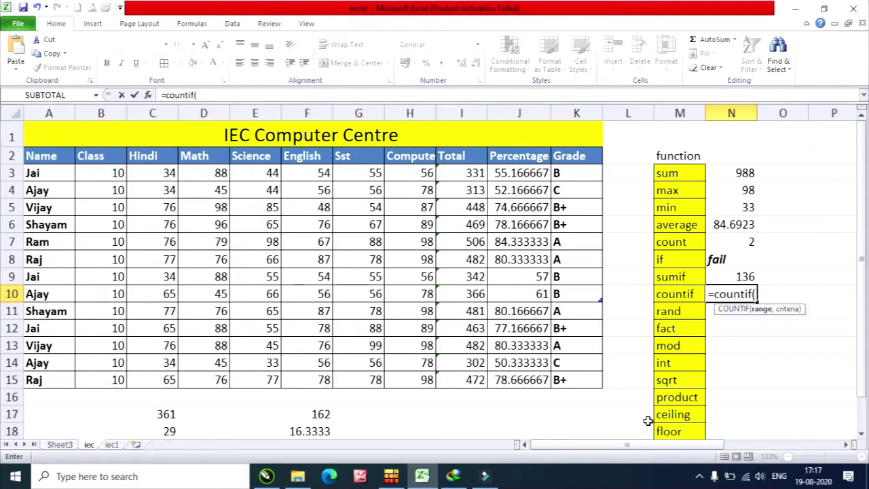
drag(163, 174, 169, 260)
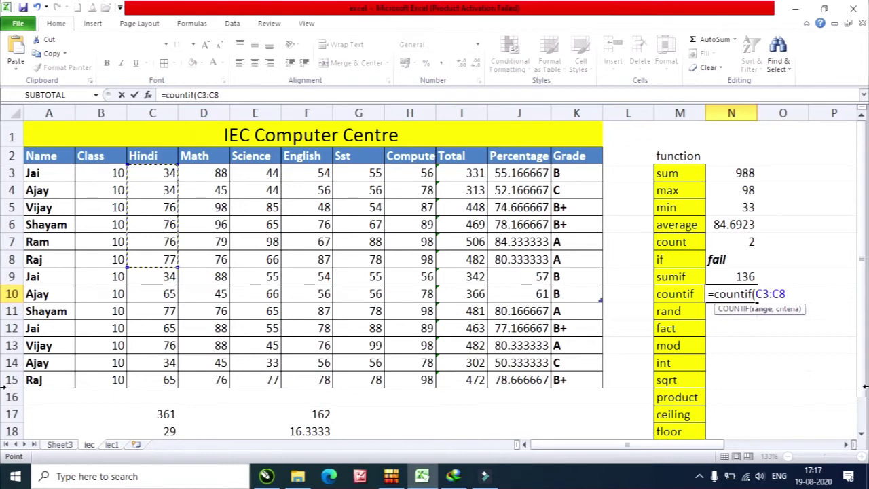
text(,")
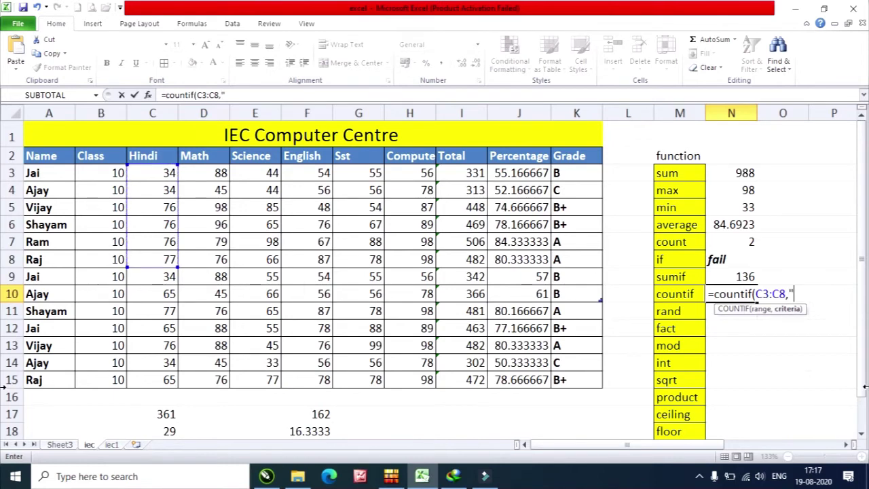
text(<50"))
key(Return)
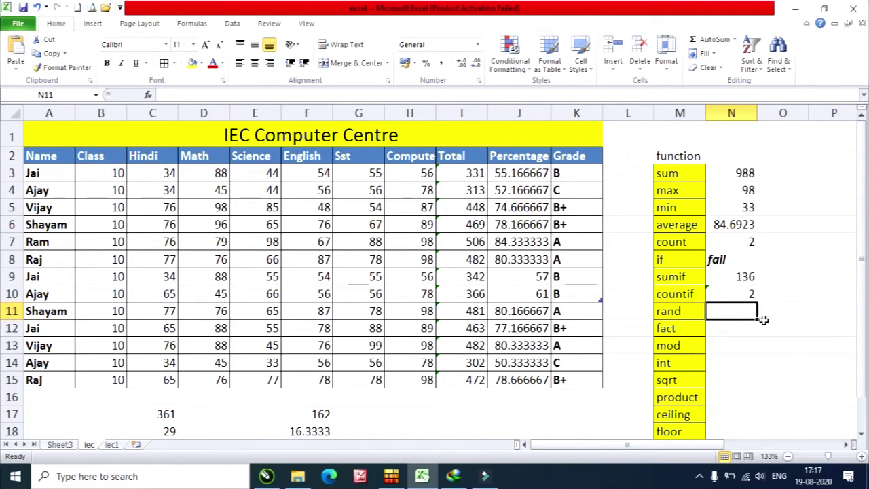
Generate a random number beside the rand label by entering =RAND() in cell N11
text(=ran)
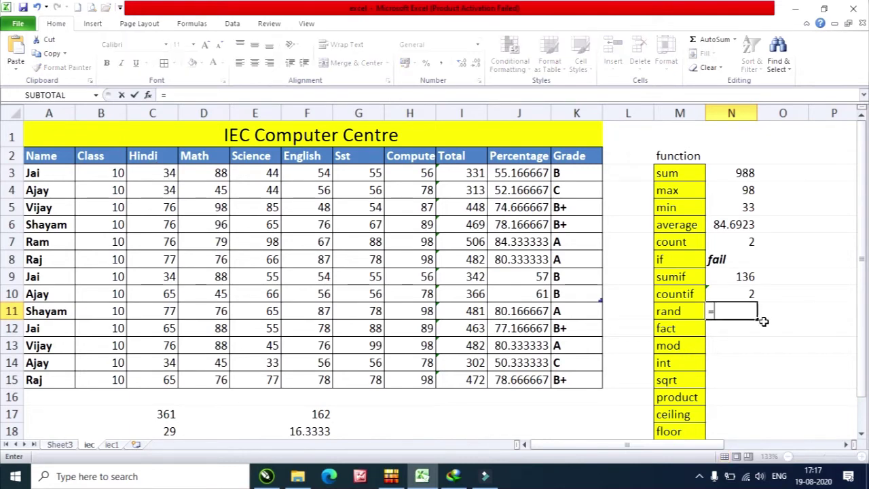
text(())
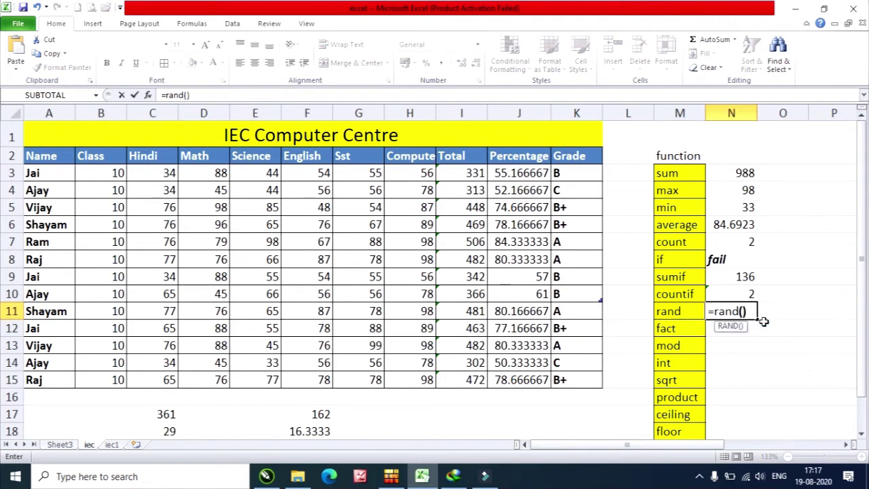
key(Return)
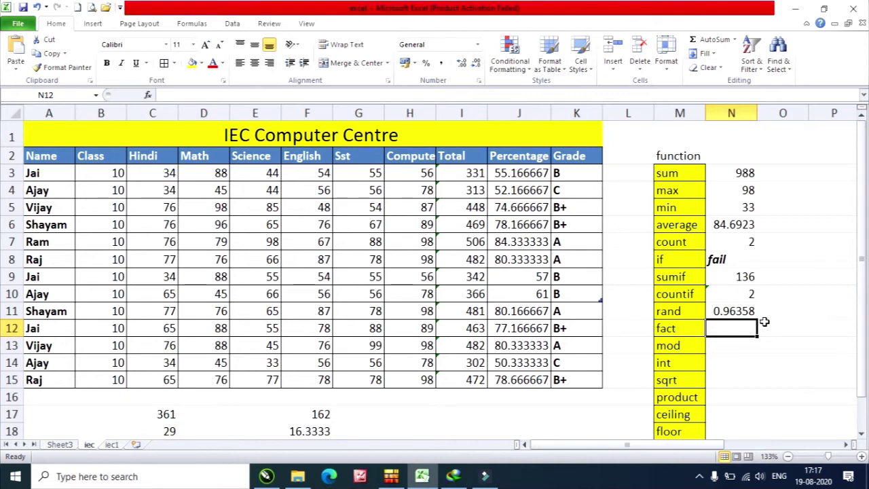
Generate two more random numbers in the rand row by entering =RAND() in cells O11 and P11
key(Up)
key(Right)
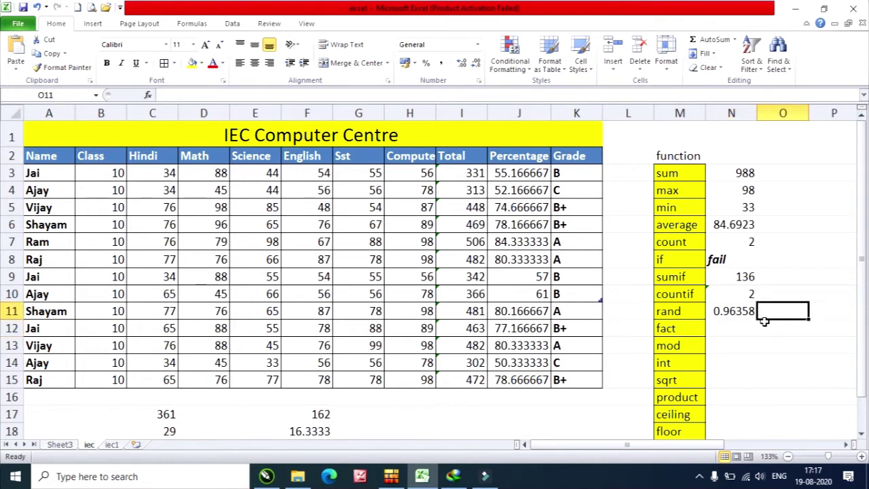
text(=rand()
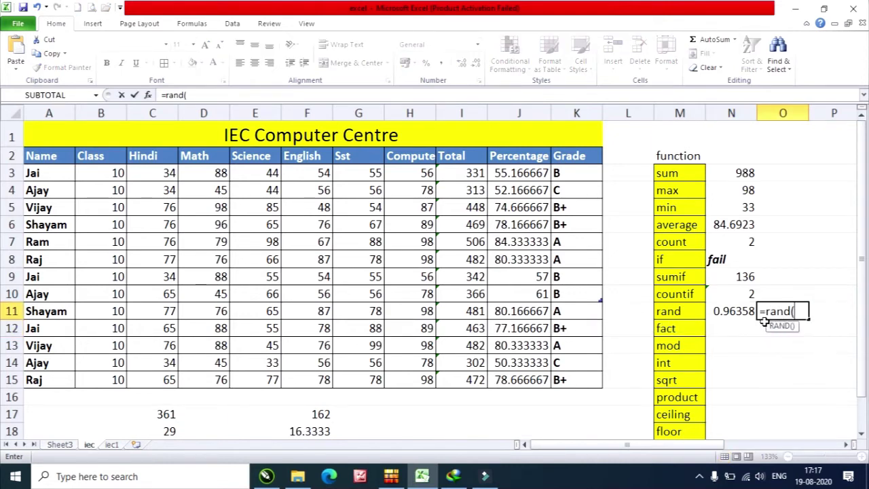
text())
key(Return)
key(Up)
key(Right)
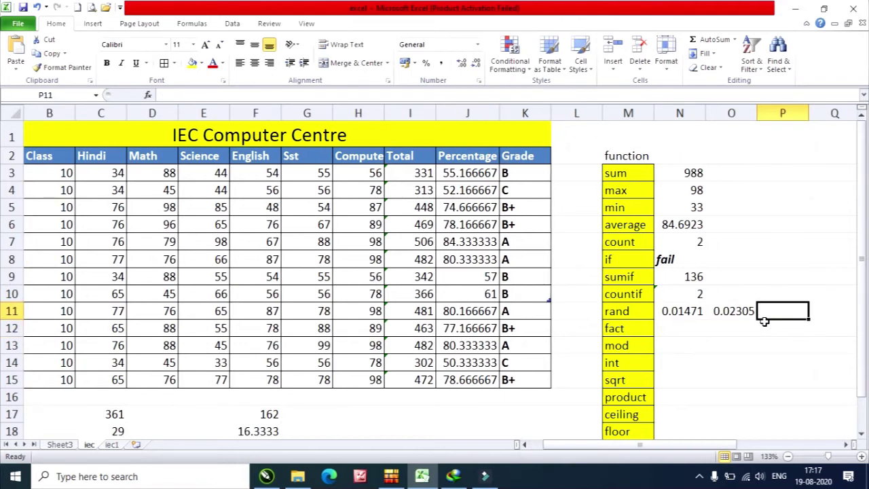
text(=ra)
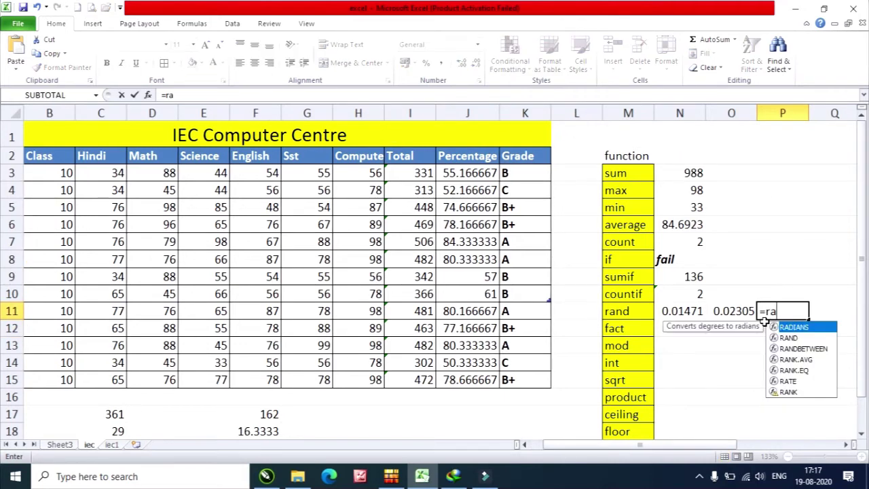
text(nd())
key(Return)
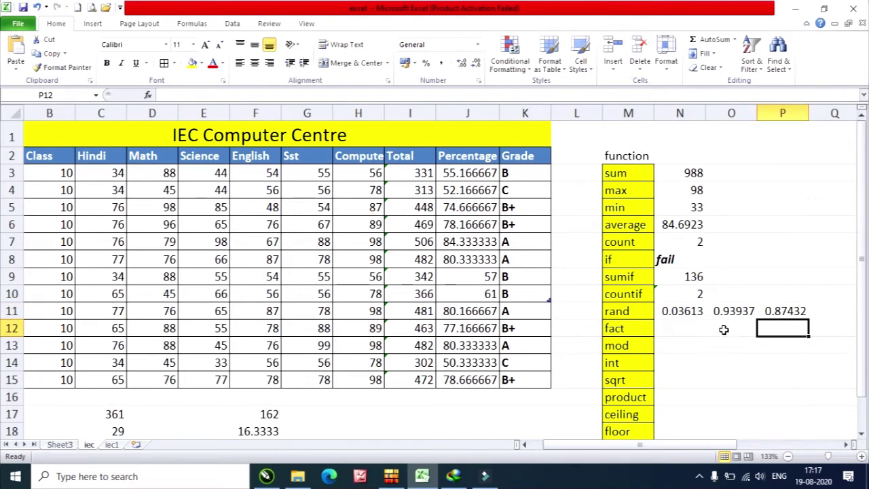
Calculate the factorial of 4 beside the fact label by entering =FACT(4) in cell N12
drag(717, 445, 708, 446)
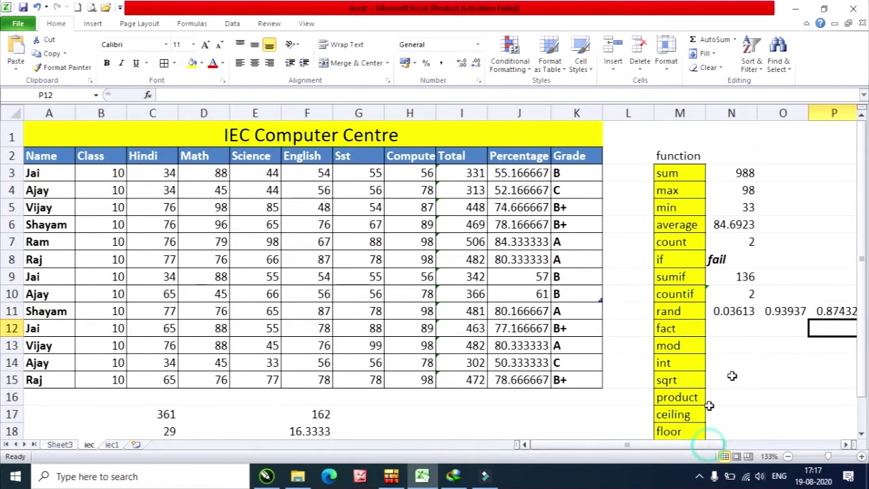
click(737, 330)
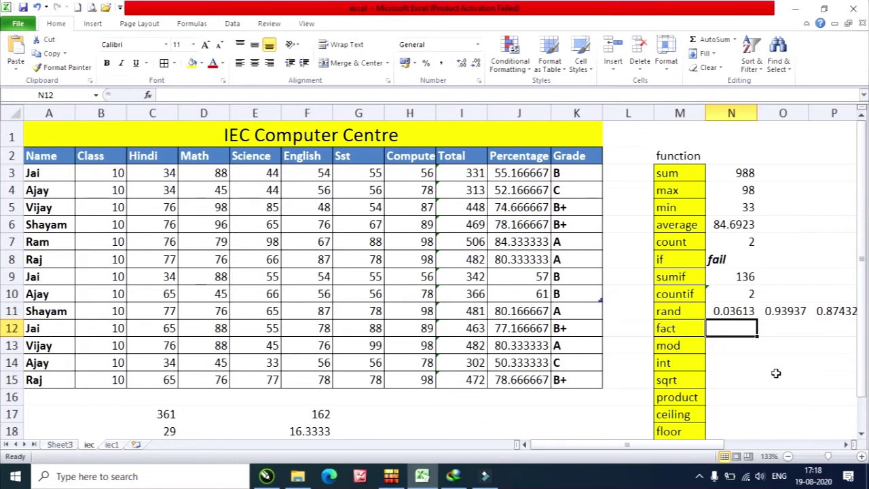
text(=fa)
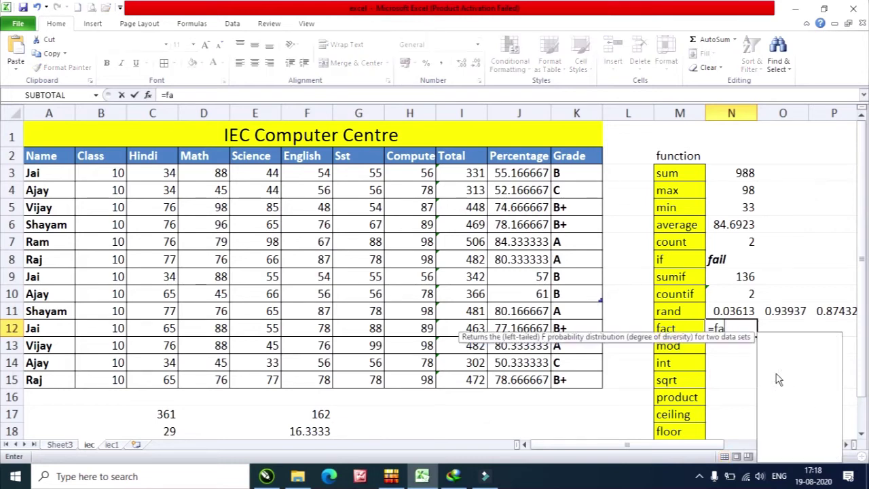
text(ct(4))
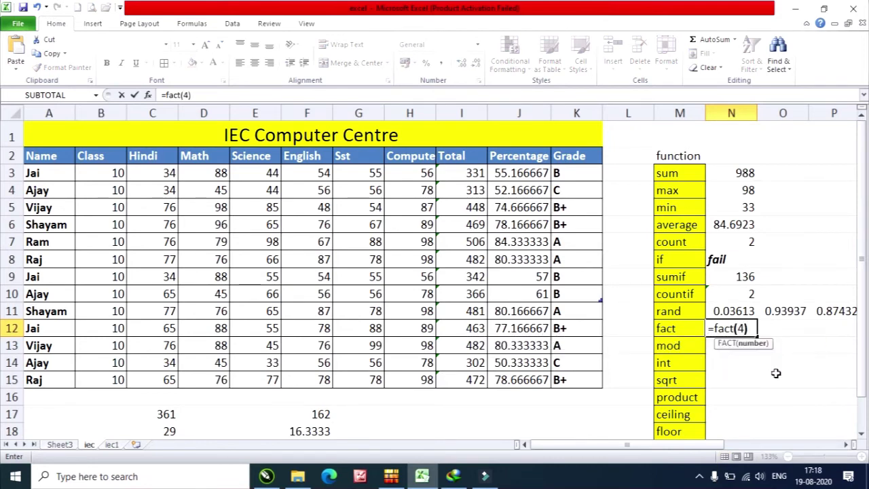
key(Return)
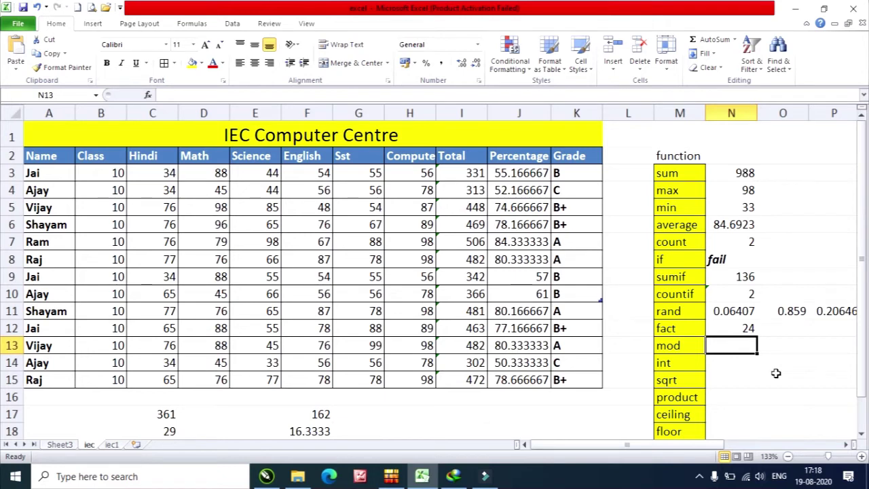
Find the remainder of 25 divided by 3 beside the mod label by entering =MOD(25,3) in cell N13
text(=)
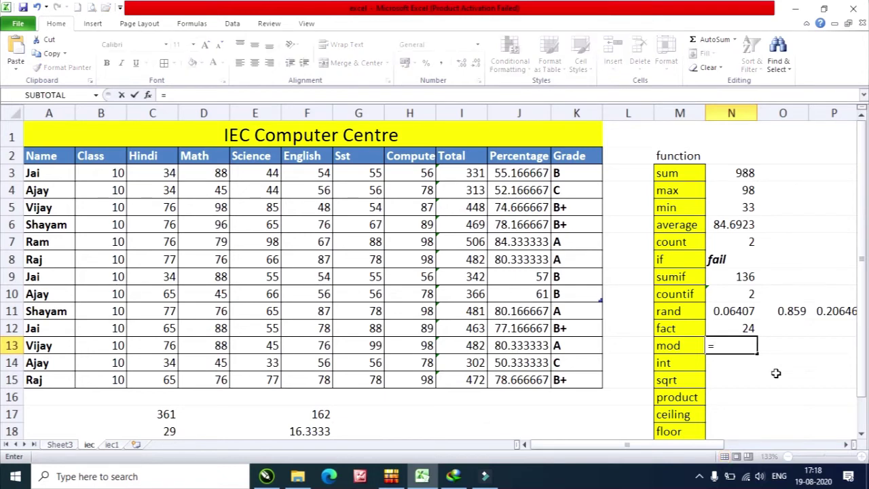
text(mod)
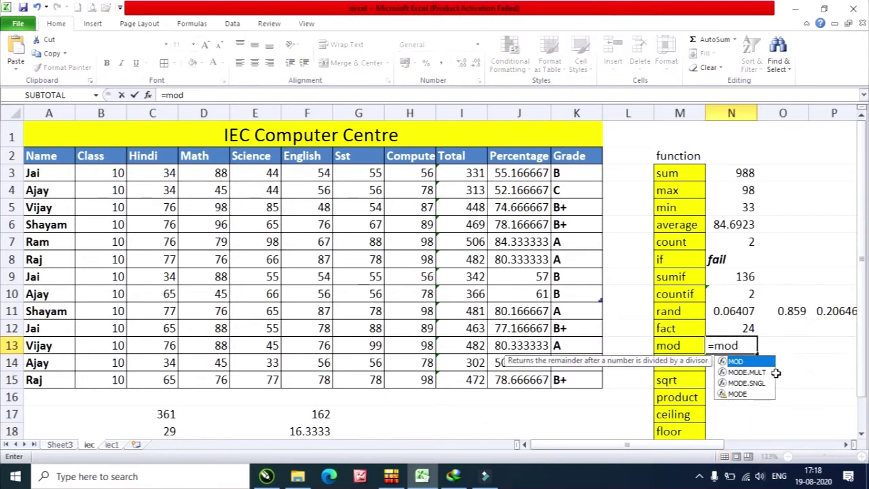
text((25)
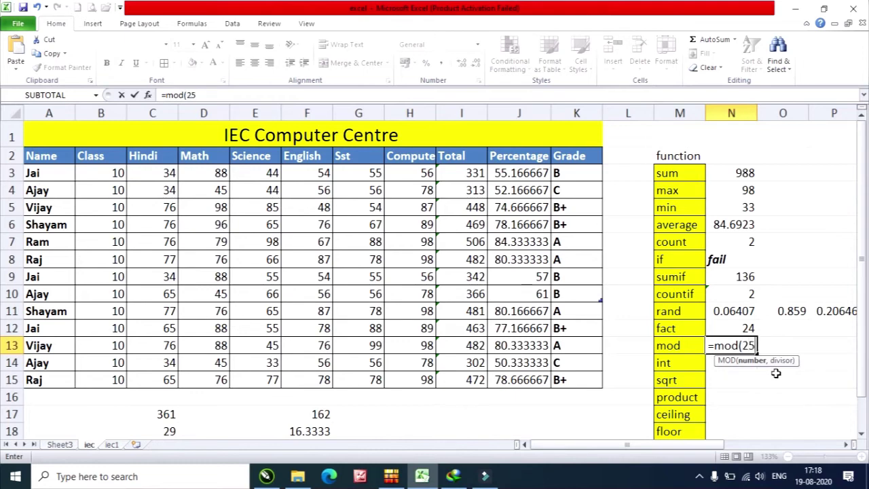
text(,3))
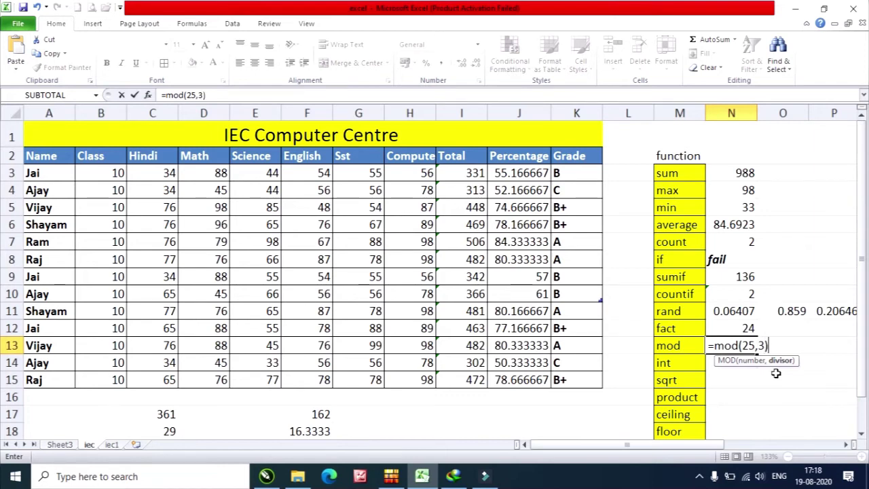
key(Return)
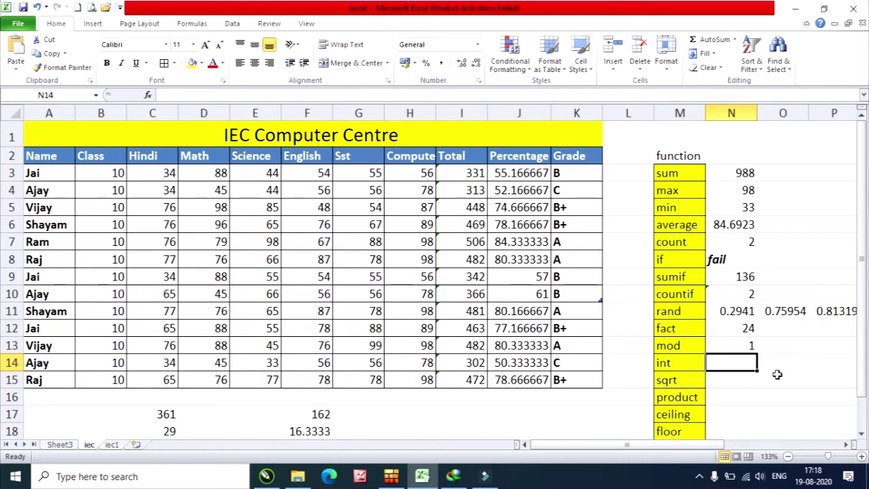
Get the integer part of the percentage in J7 by entering =INT(J7) in cell N14
text(=int()
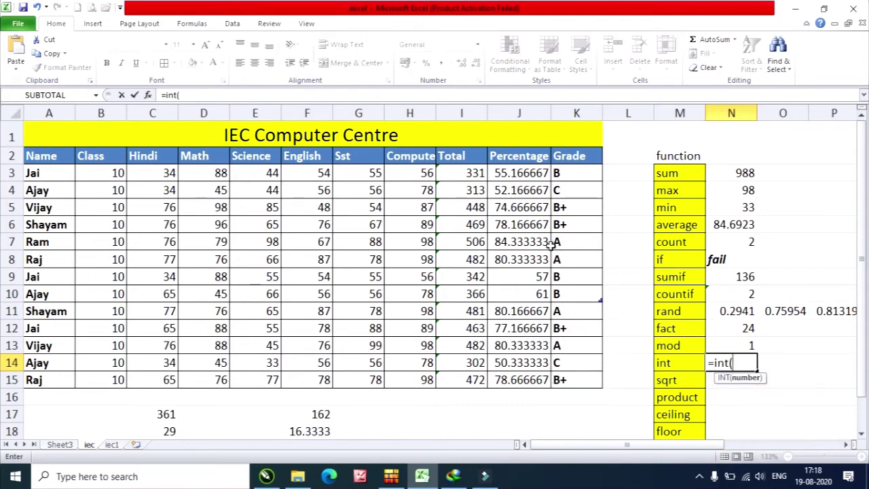
click(514, 244)
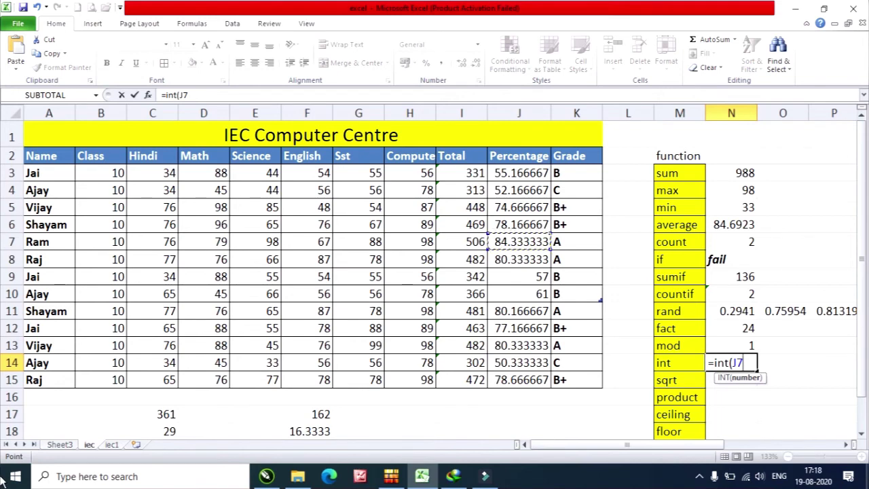
text())
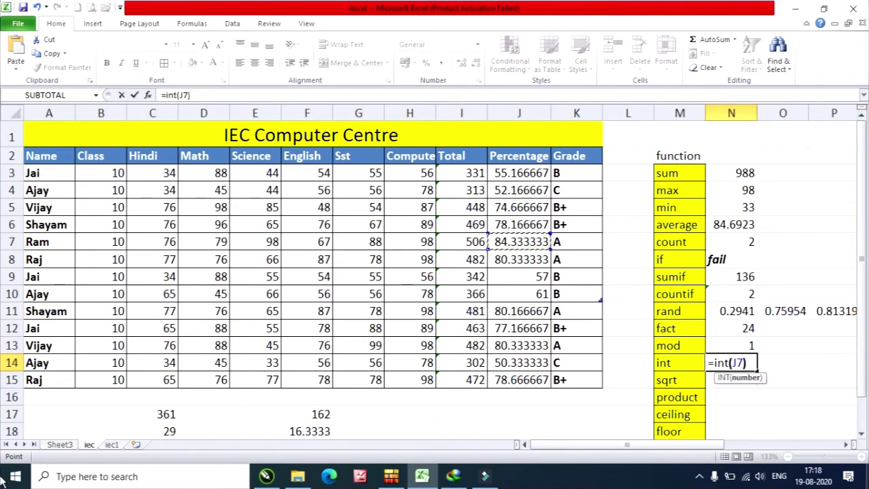
key(Return)
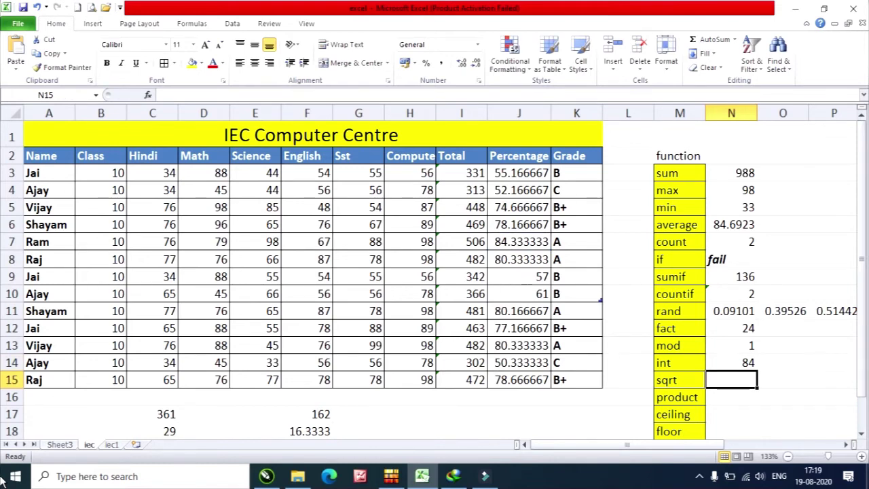
Calculate the square root of 25 beside the sqrt label by entering =SQRT(25) in cell N15
text(=)
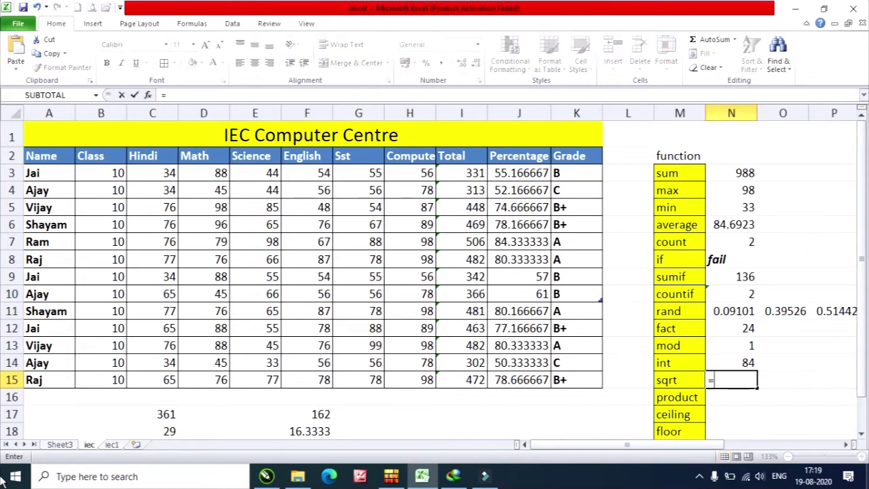
text(sqr)
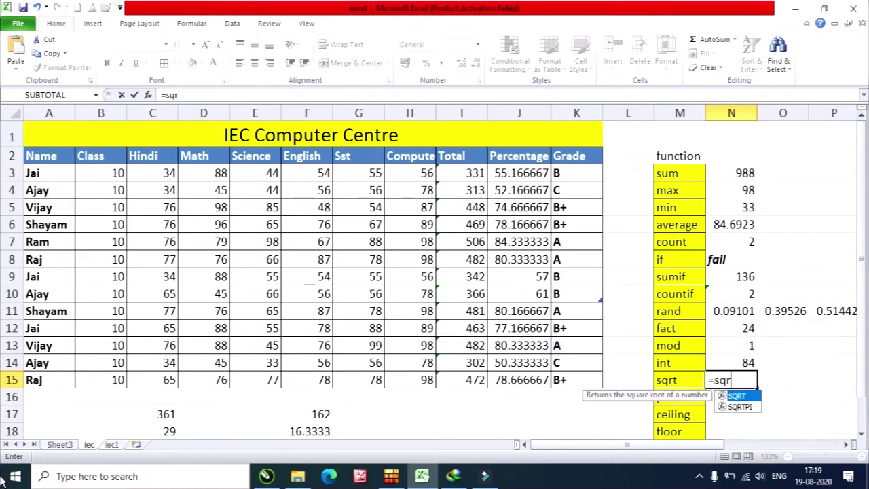
text(t()
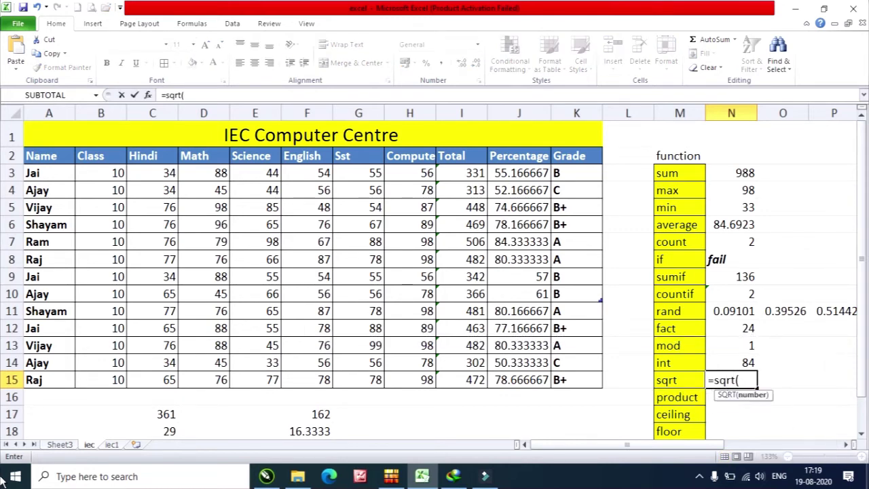
text(25))
key(Return)
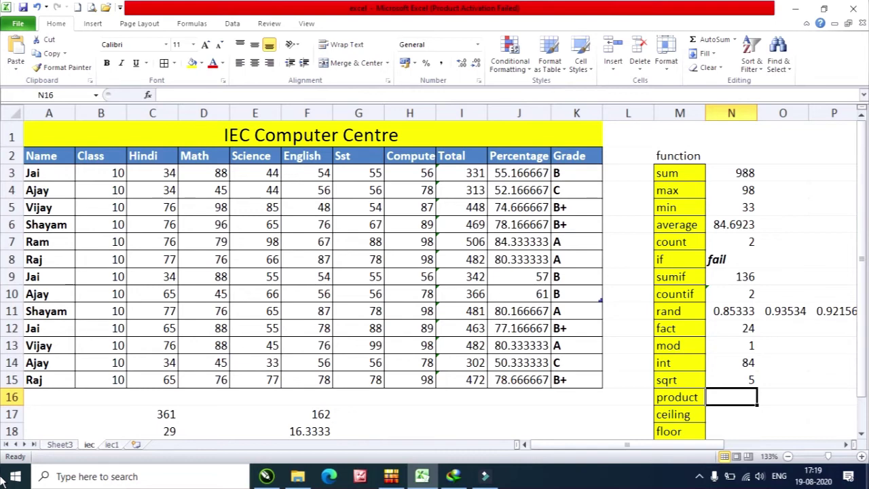
Multiply the marks in G10, F11 and F12 by entering =PRODUCT(G10,F11,F12) in cell N16, beside the product label
scroll(810, 369, down, 1)
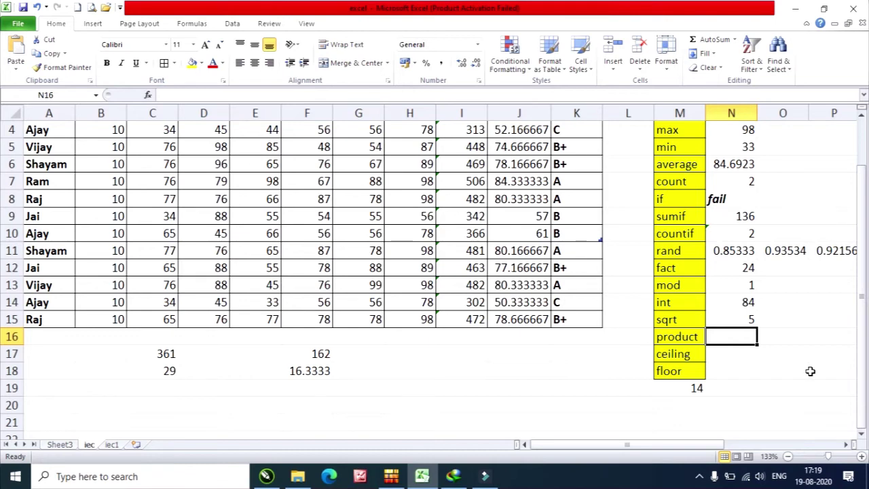
text(=pro)
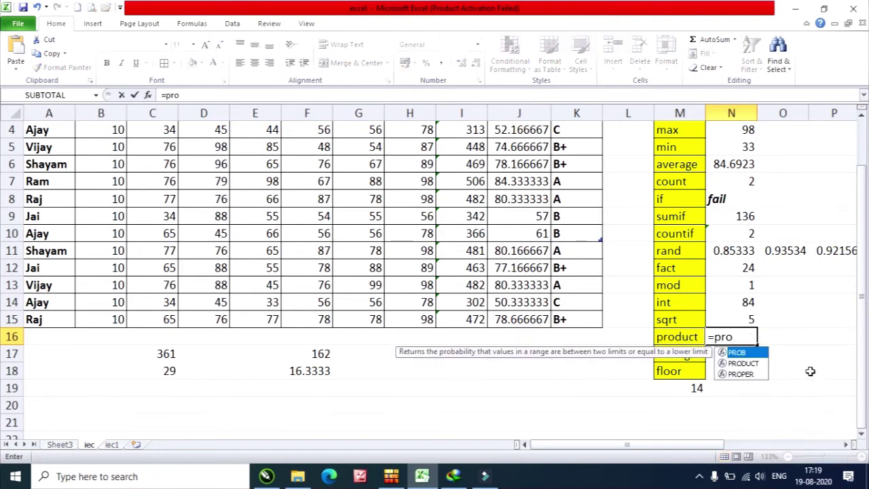
text(duct()
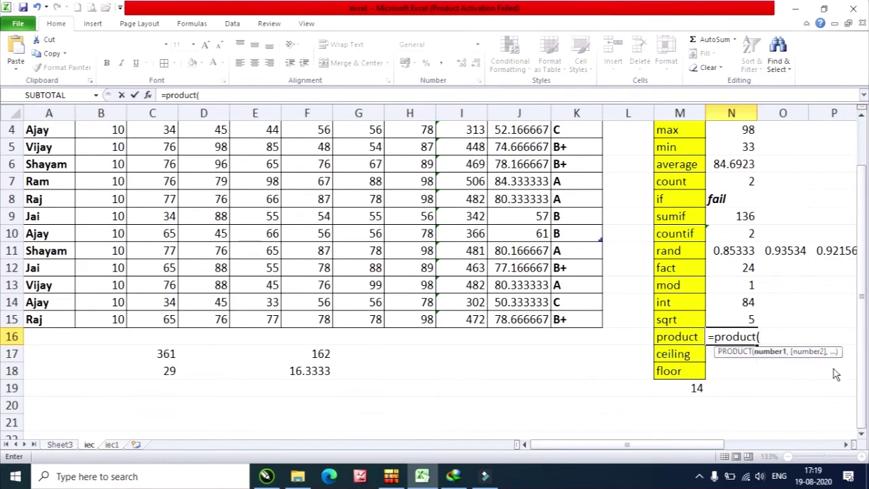
scroll(809, 371, down, 1)
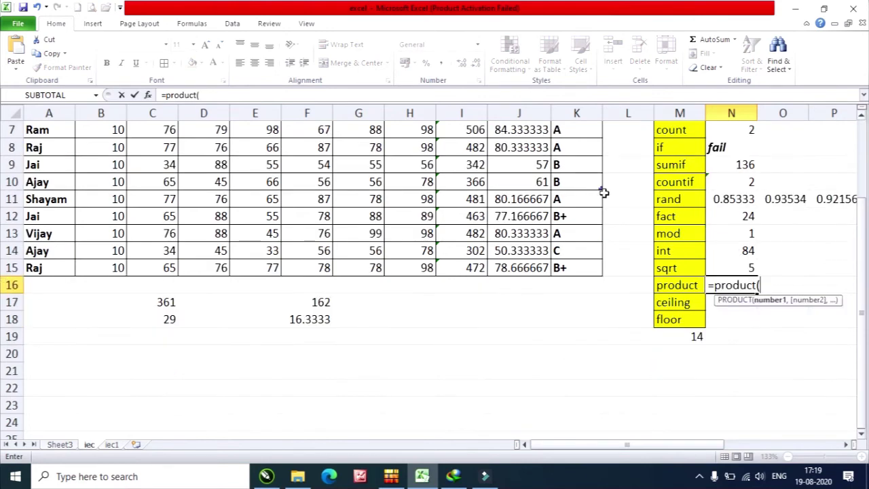
click(375, 181)
text(,)
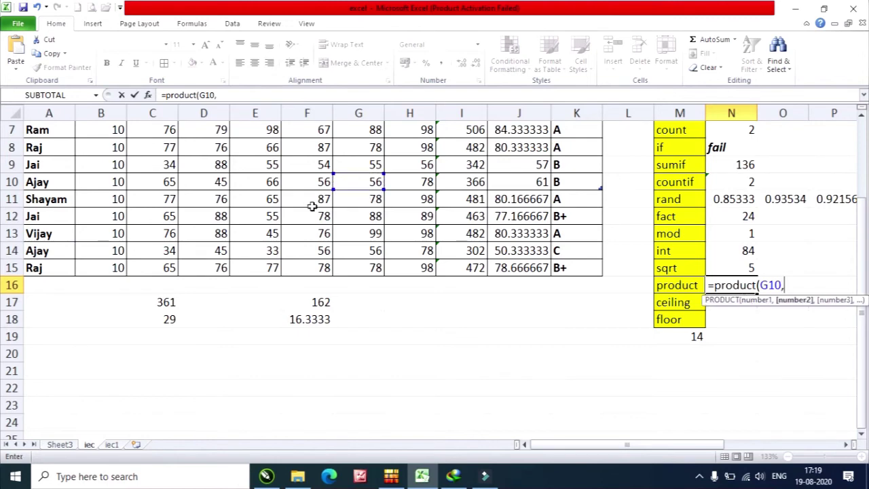
click(317, 199)
text(,)
click(324, 219)
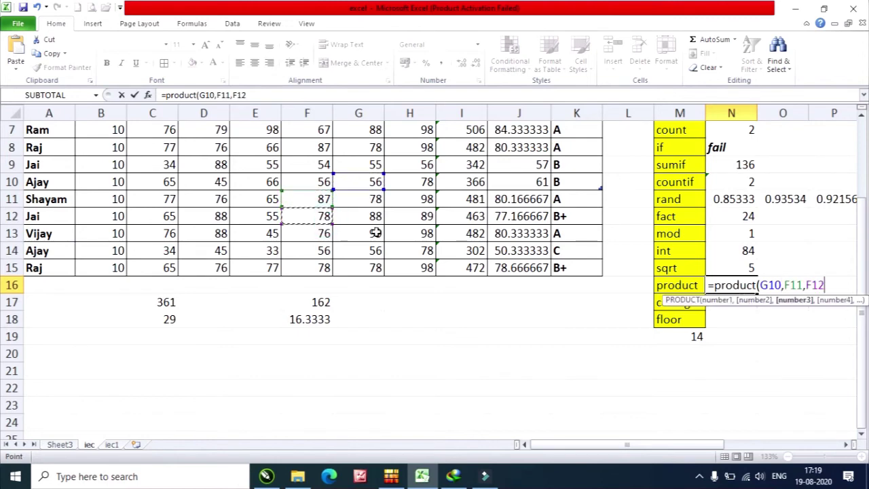
text())
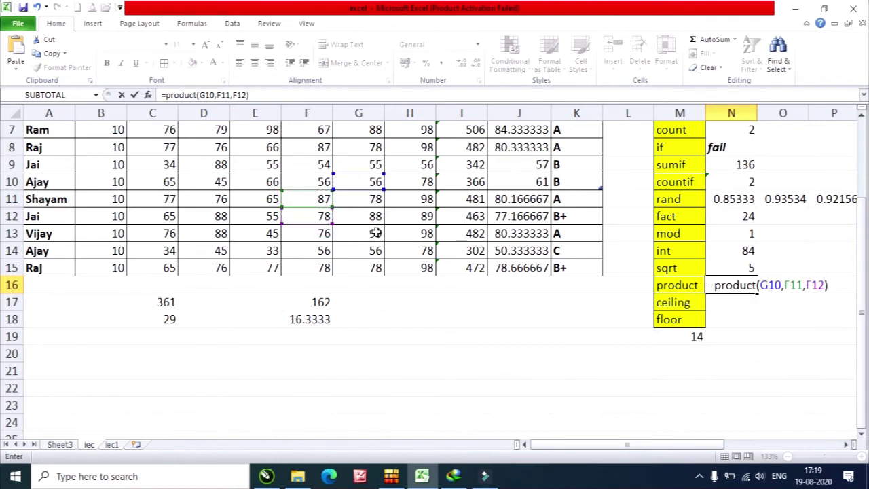
key(Return)
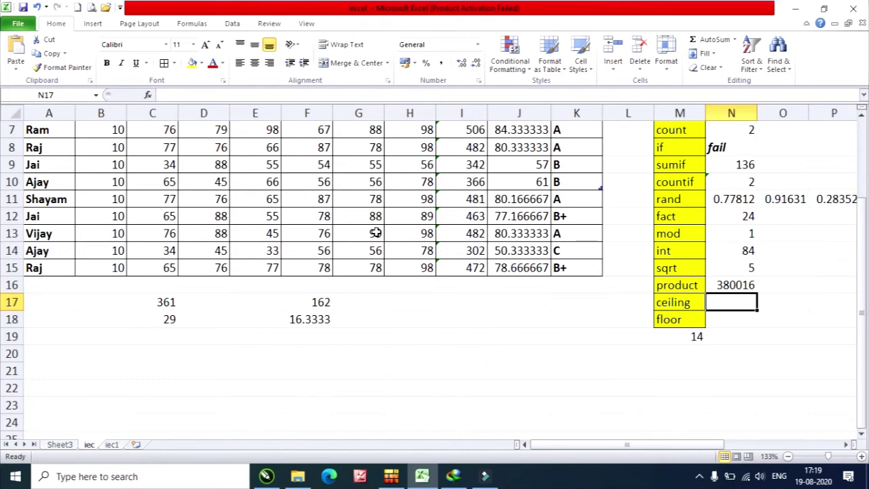
Round the percentage in J15 up to the nearest whole number by entering =CEILING(J15,1) in cell N17, beside the ceiling label
text(=)
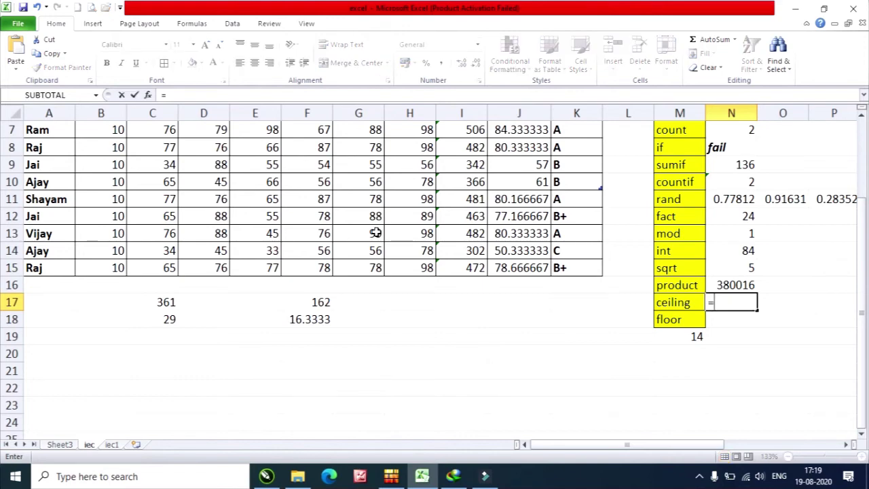
text(ceil)
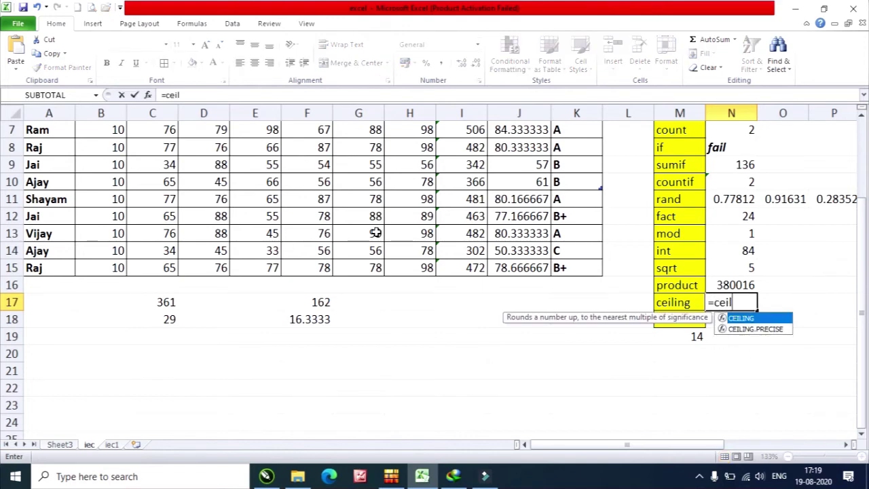
text(ing()
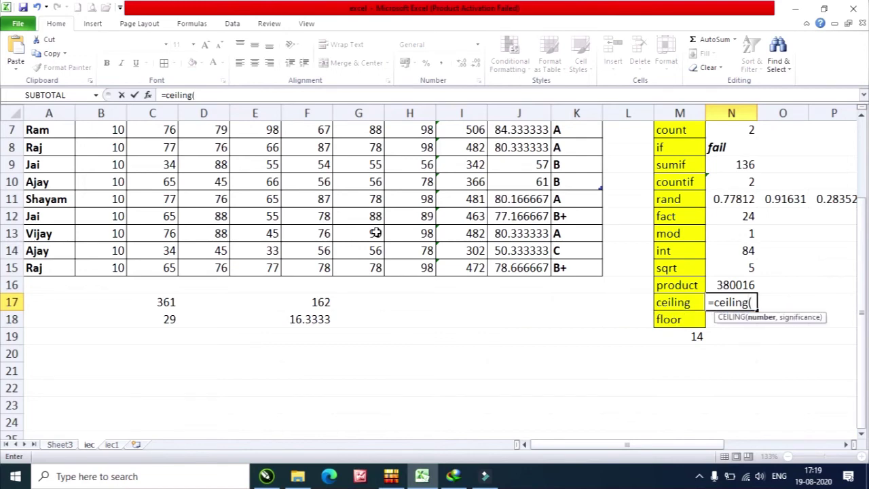
click(520, 271)
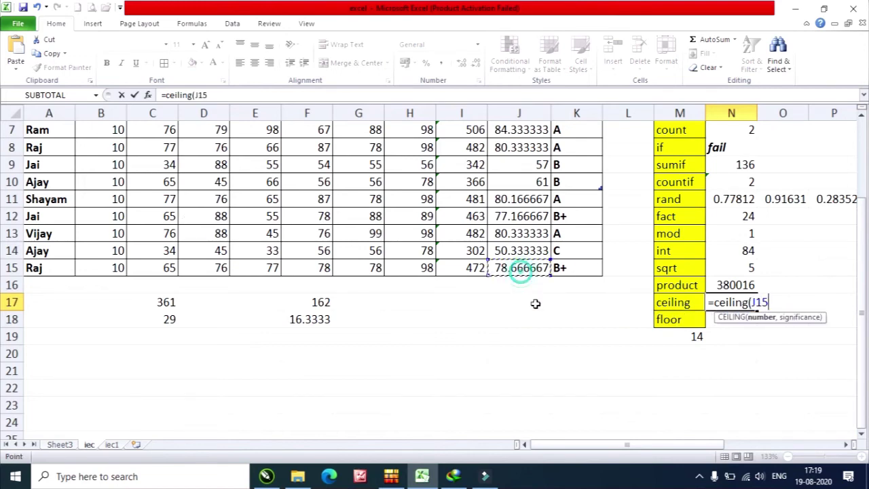
text())
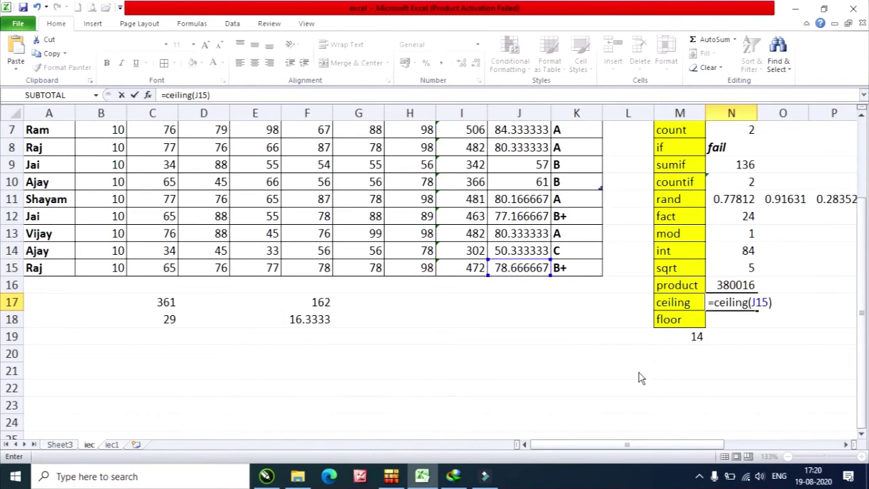
key(Return)
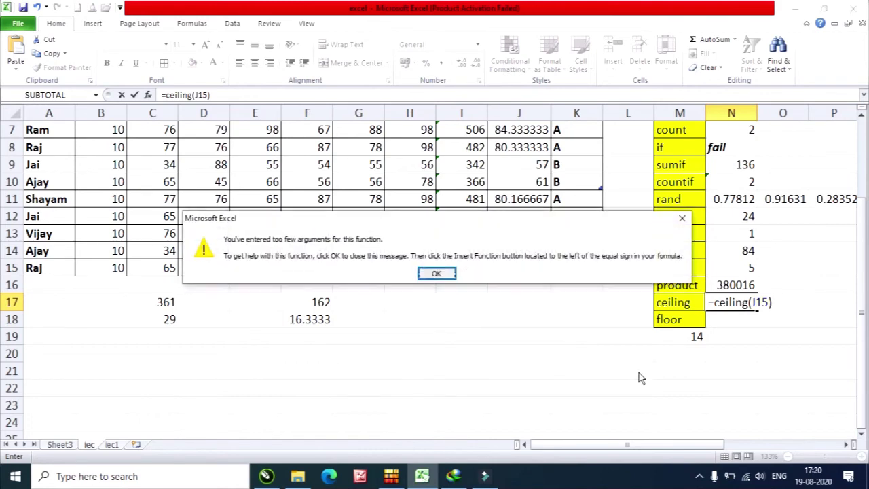
click(438, 275)
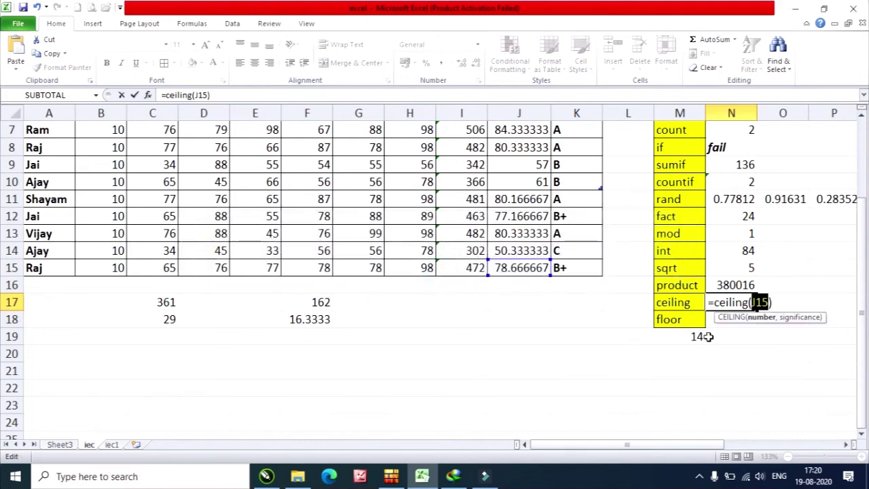
click(757, 303)
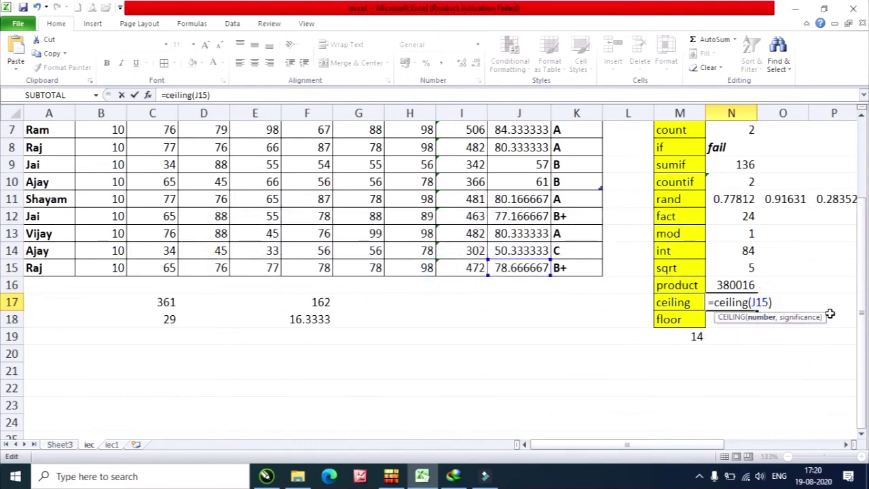
text(,1)
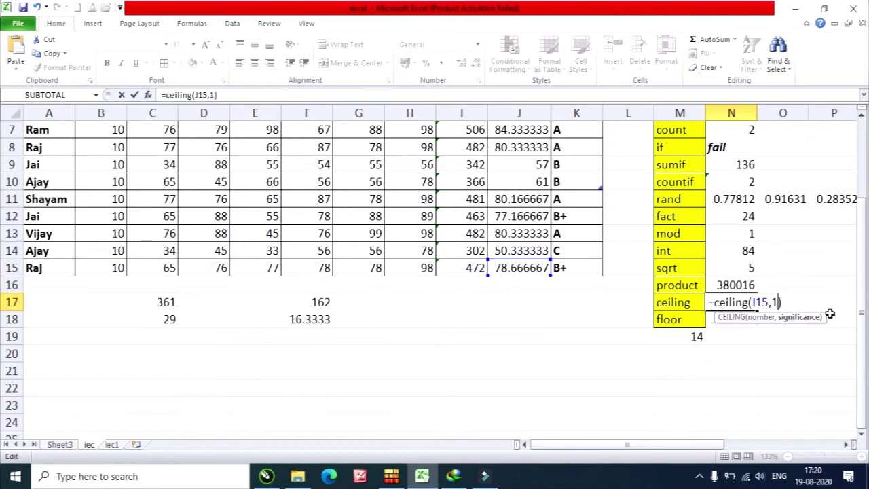
key(Return)
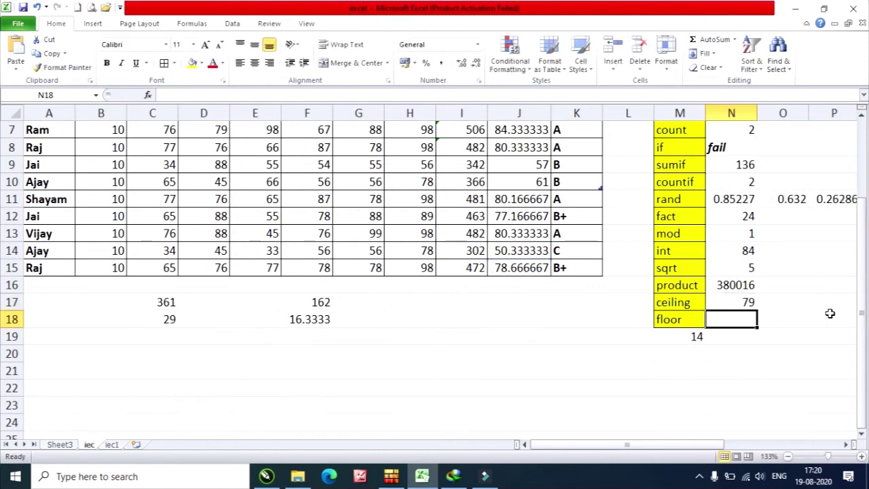
click(729, 301)
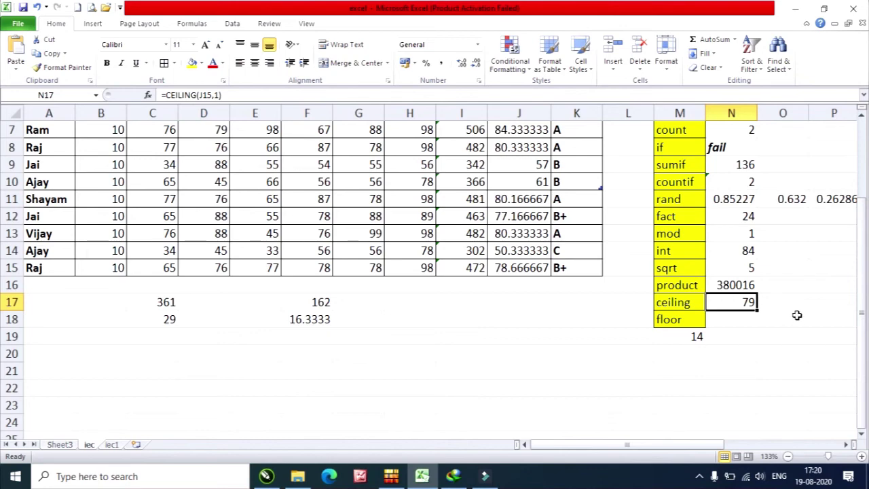
Round the J15 percentage up to the nearest multiple of 3 by entering =CEILING(J15,3) in cell O17
click(785, 304)
text(=cei)
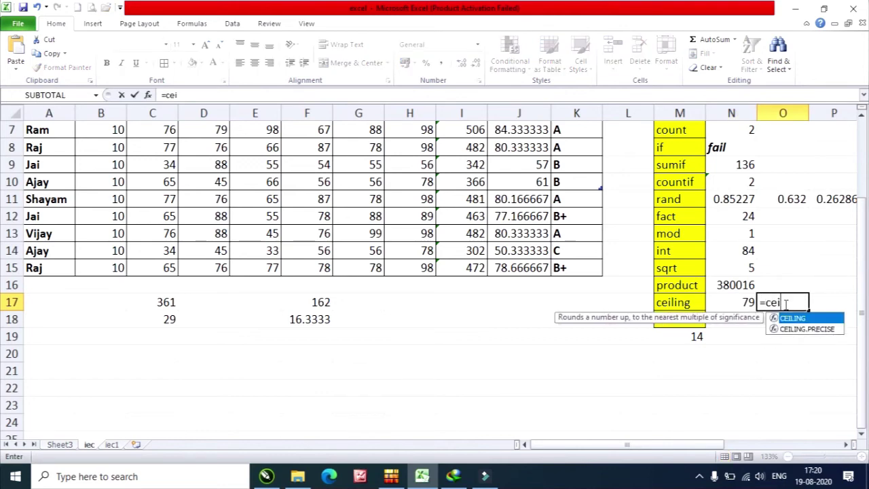
text(ling()
click(528, 268)
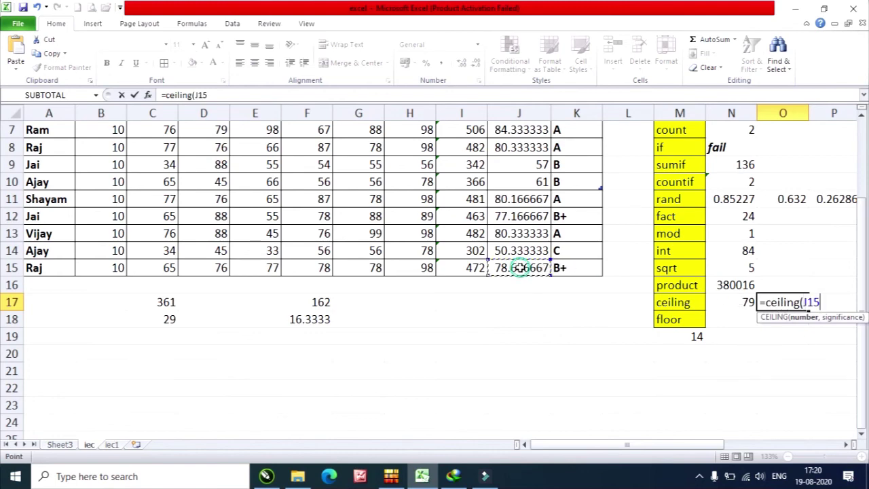
text(,)
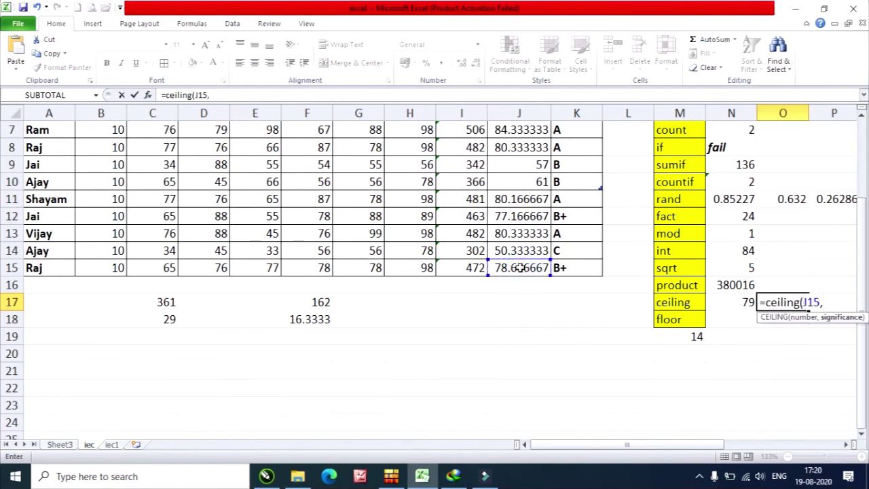
text(3))
key(Return)
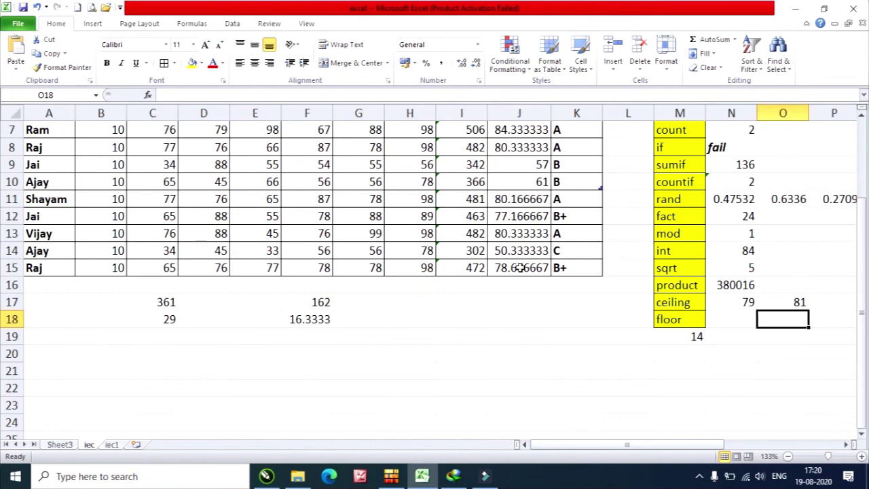
Round the percentage in J12 down to a whole number by entering =FLOOR(J12,1) in cell N18, beside the floor label
key(Left)
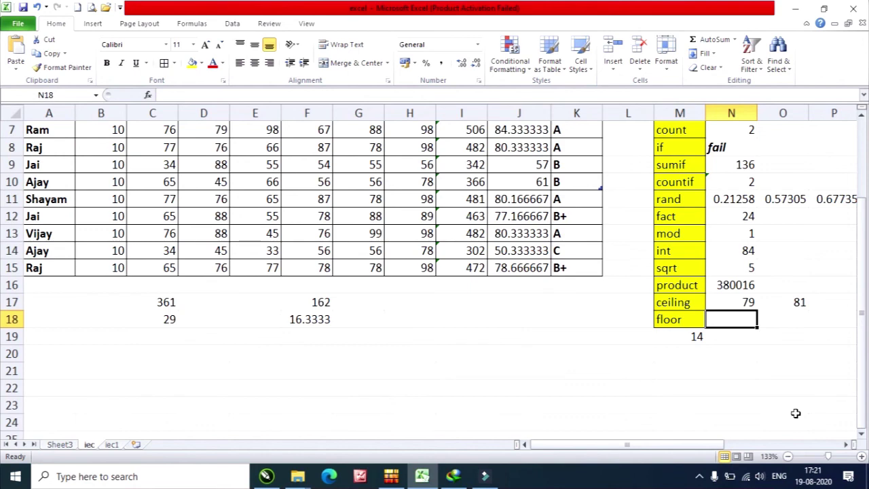
text(=)
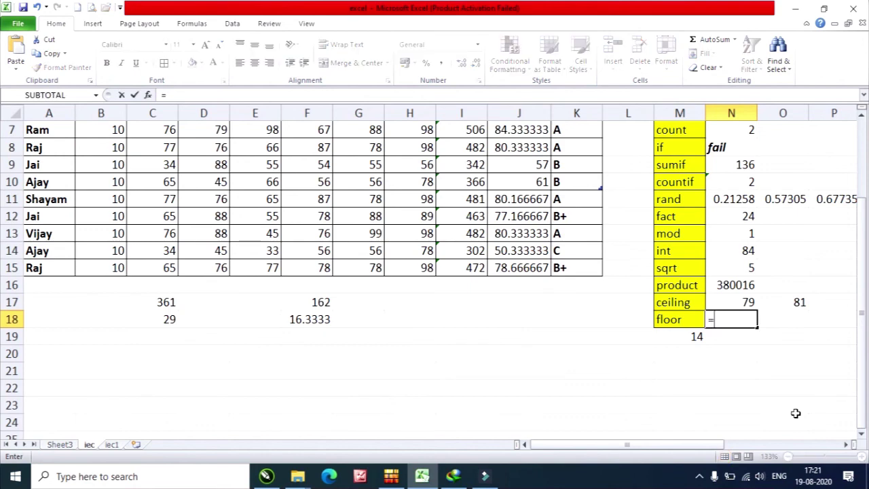
text(fl)
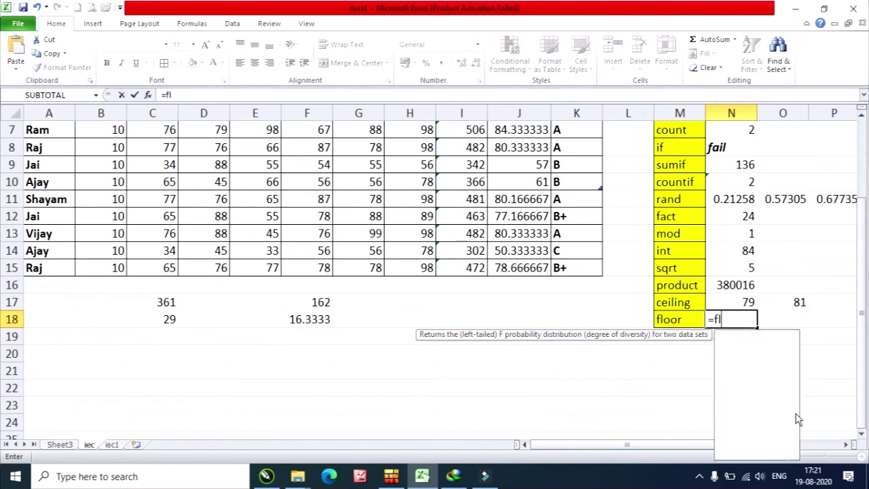
text(oor()
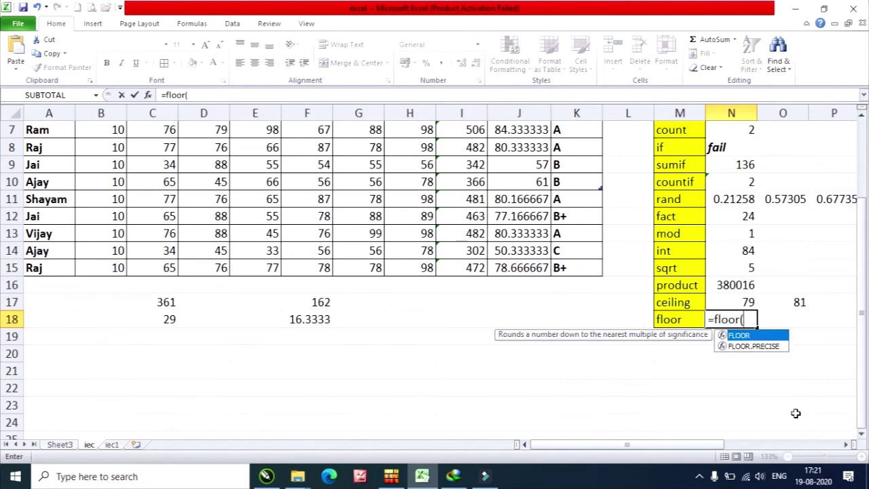
click(530, 216)
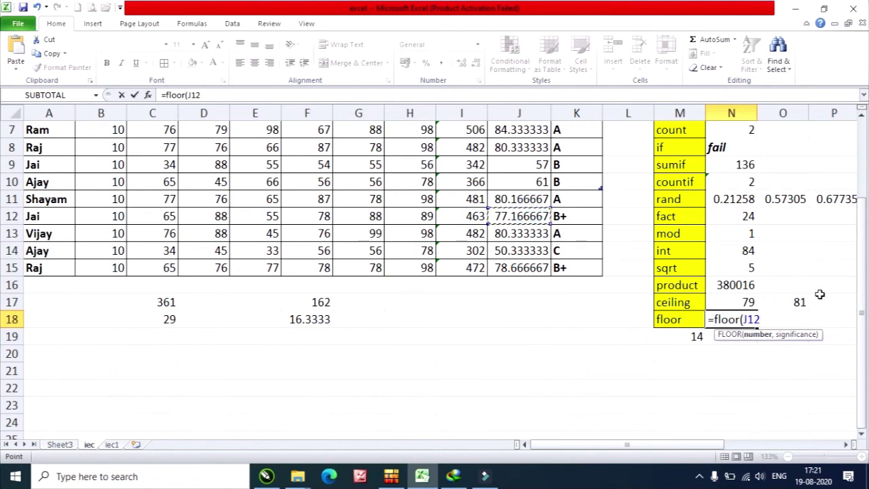
text(,1))
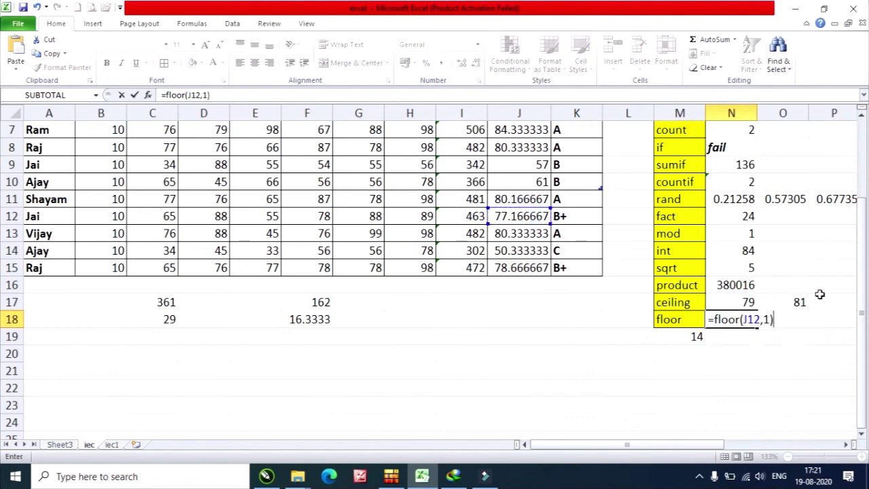
key(Return)
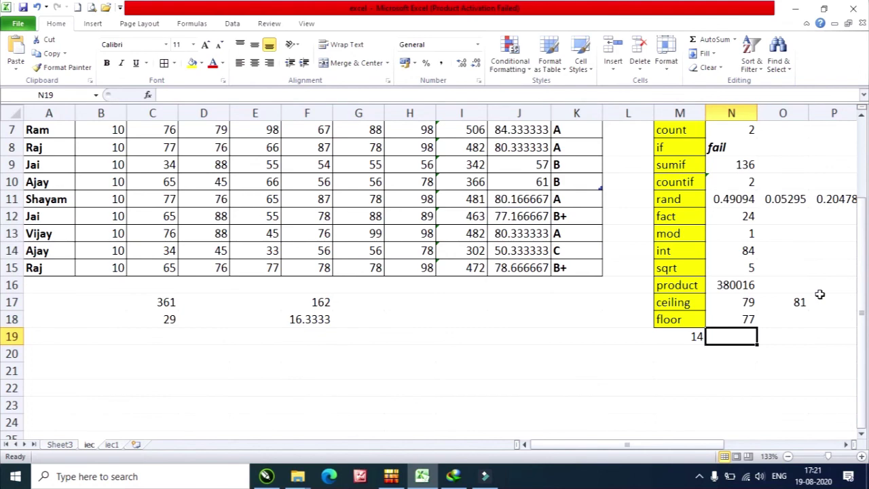
Review the filled-in function list from the top of the sheet and display the function library commands
scroll(754, 187, up, 2)
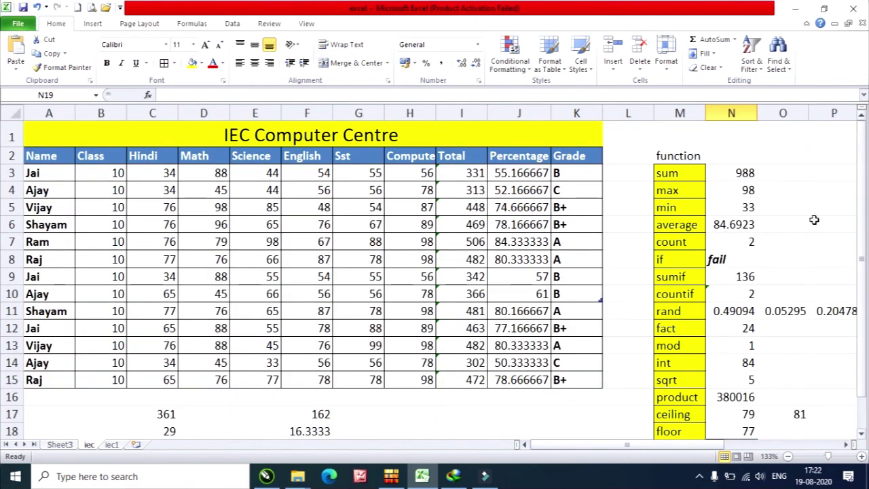
scroll(813, 219, down, 1)
scroll(808, 216, up, 1)
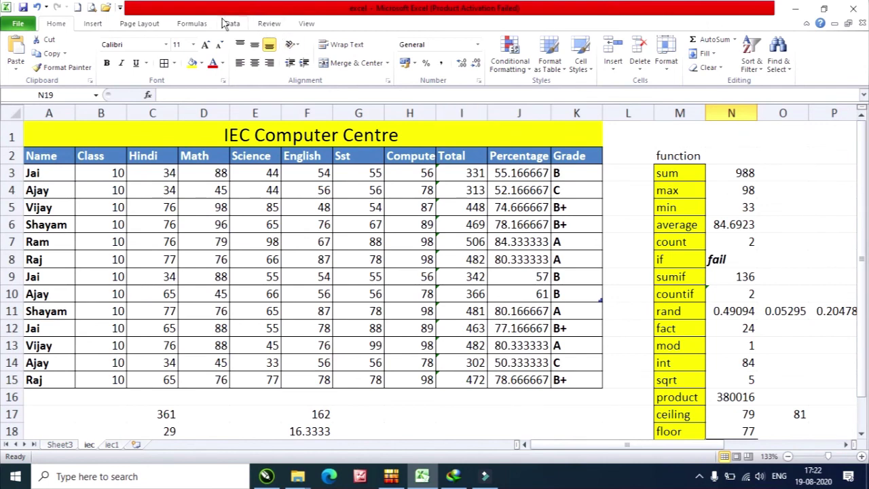
click(191, 23)
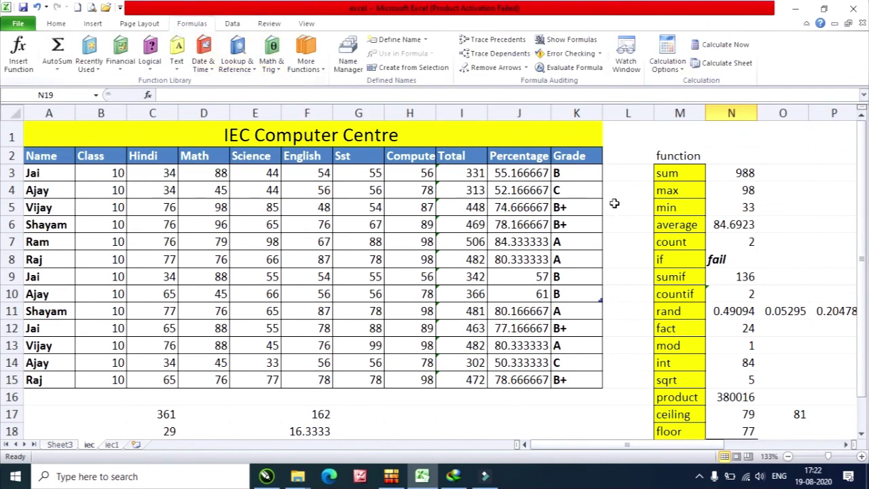